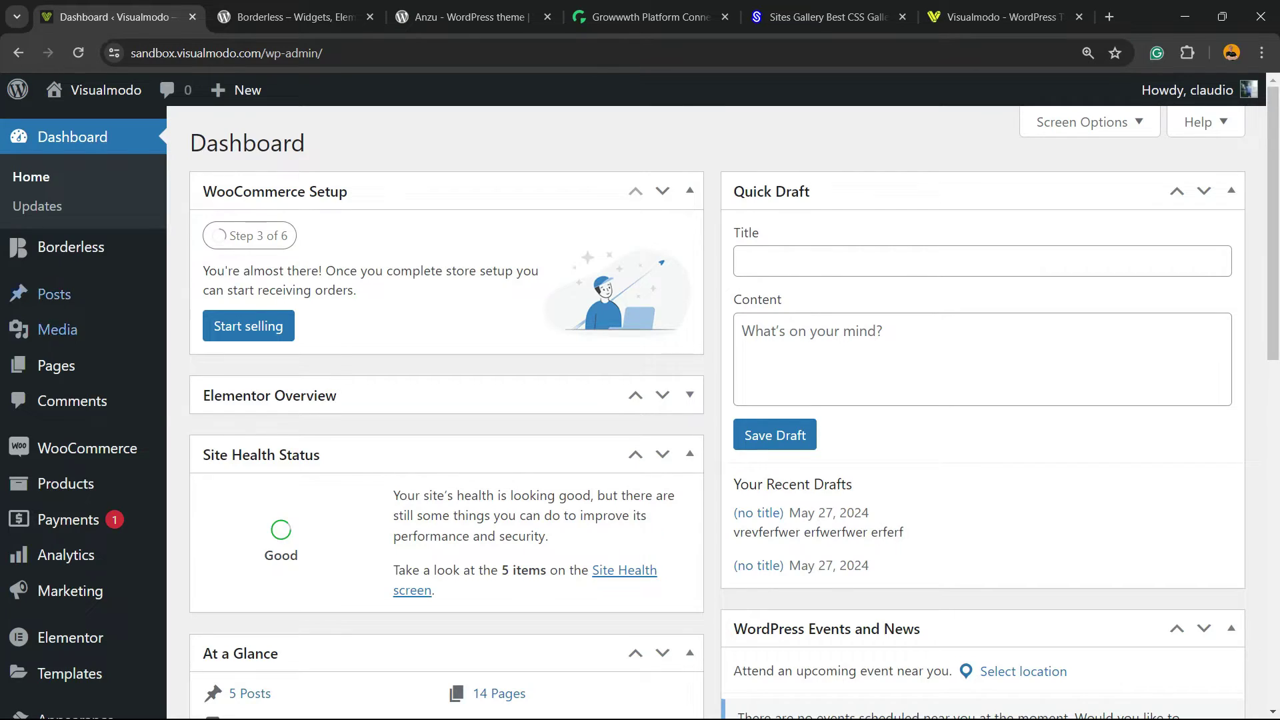
Step: Search the plugin directory for "miniOrange's Google Authenticator" on the page for adding new plugins
scroll(57, 365, "down", 2)
mouse_move(60, 589)
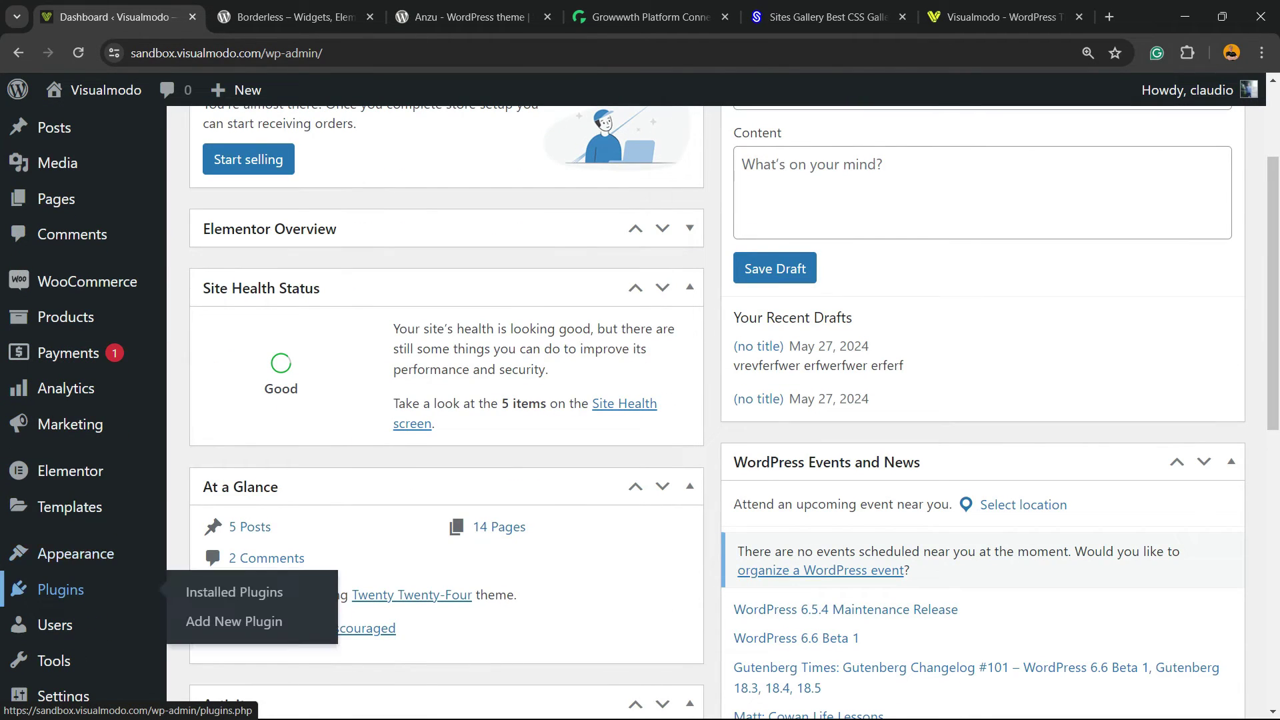
left_click(229, 621)
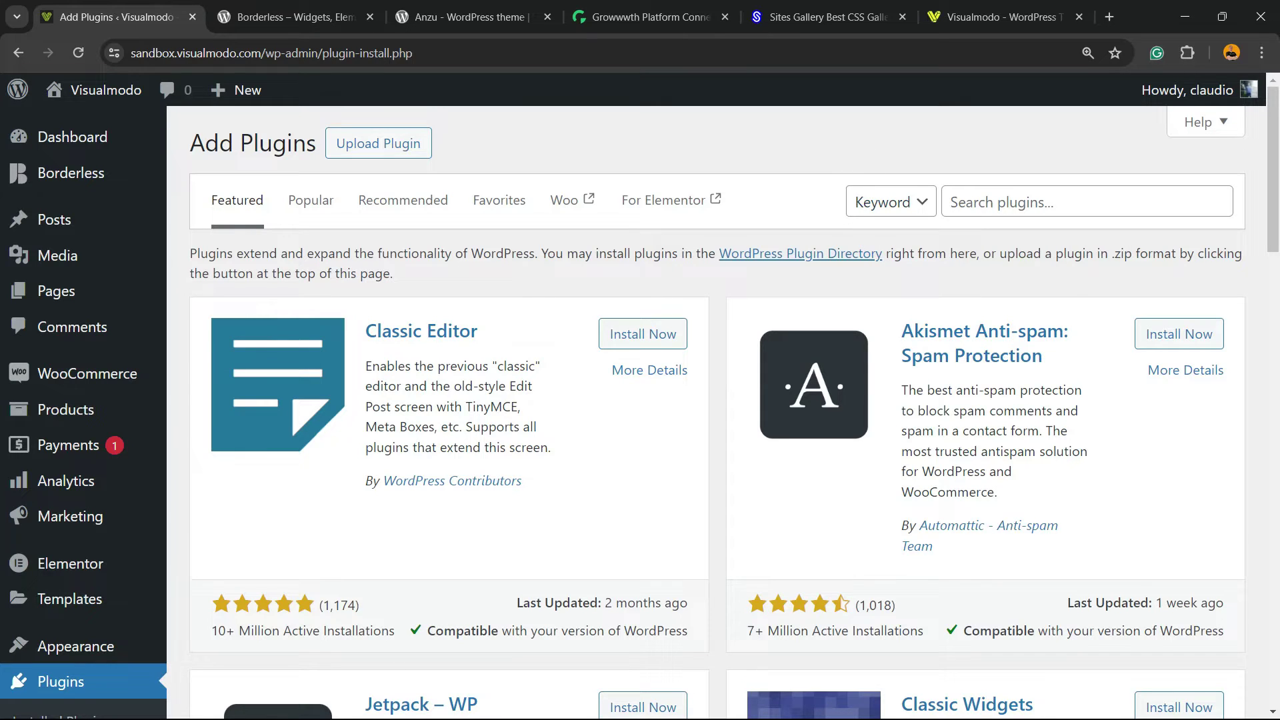
left_click(1060, 202)
type("miniOrange's Google Authenticator")
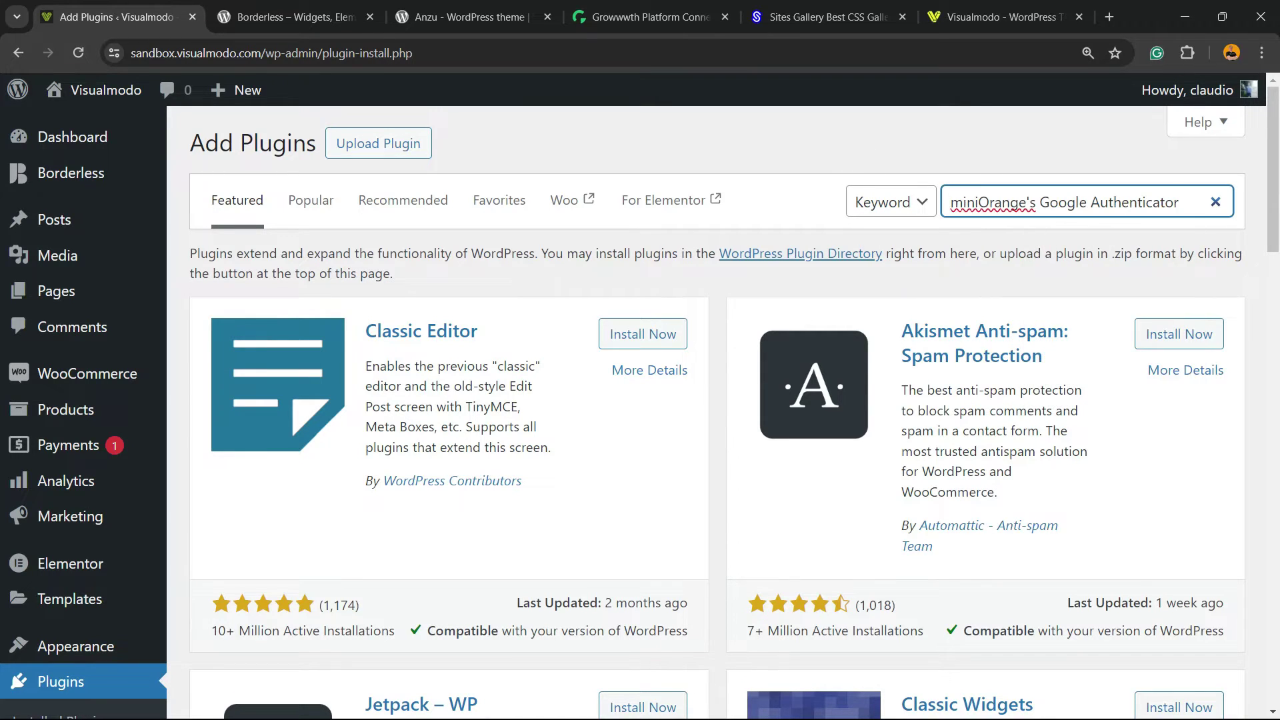
left_click_drag(1019, 203, 951, 203)
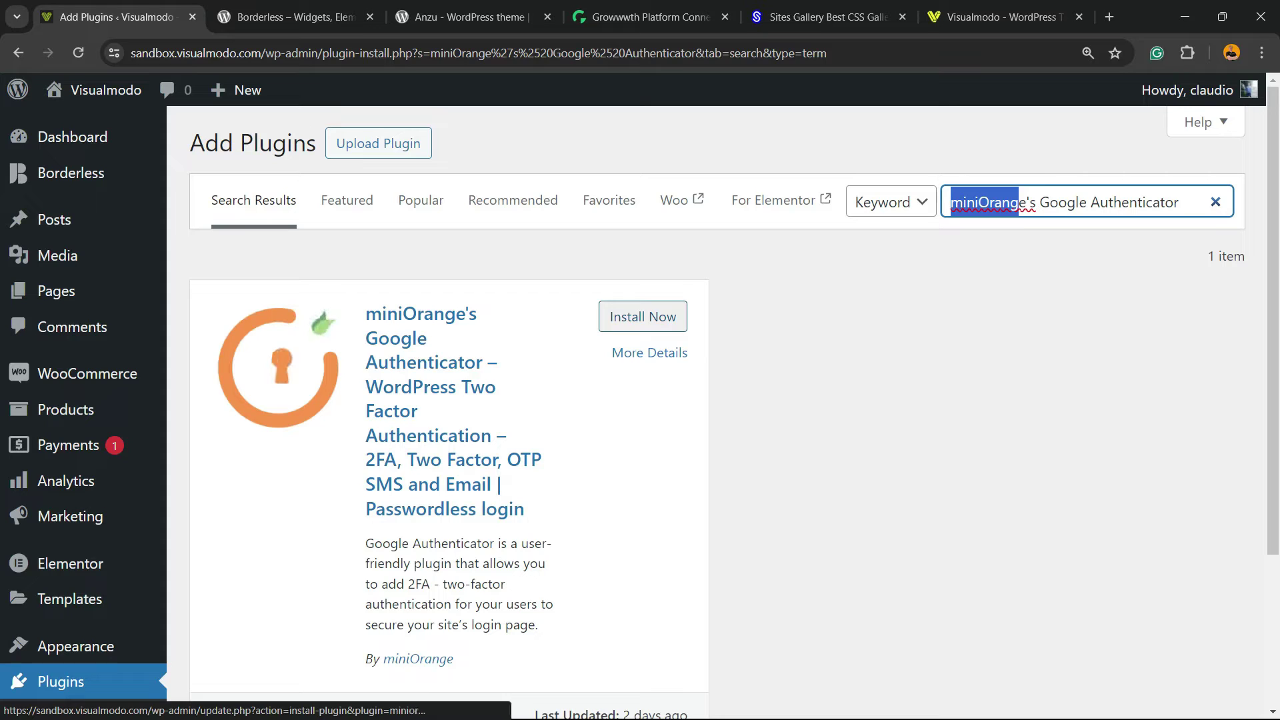
Step: Install and activate the miniOrange's Google Authenticator plugin
left_click(643, 317)
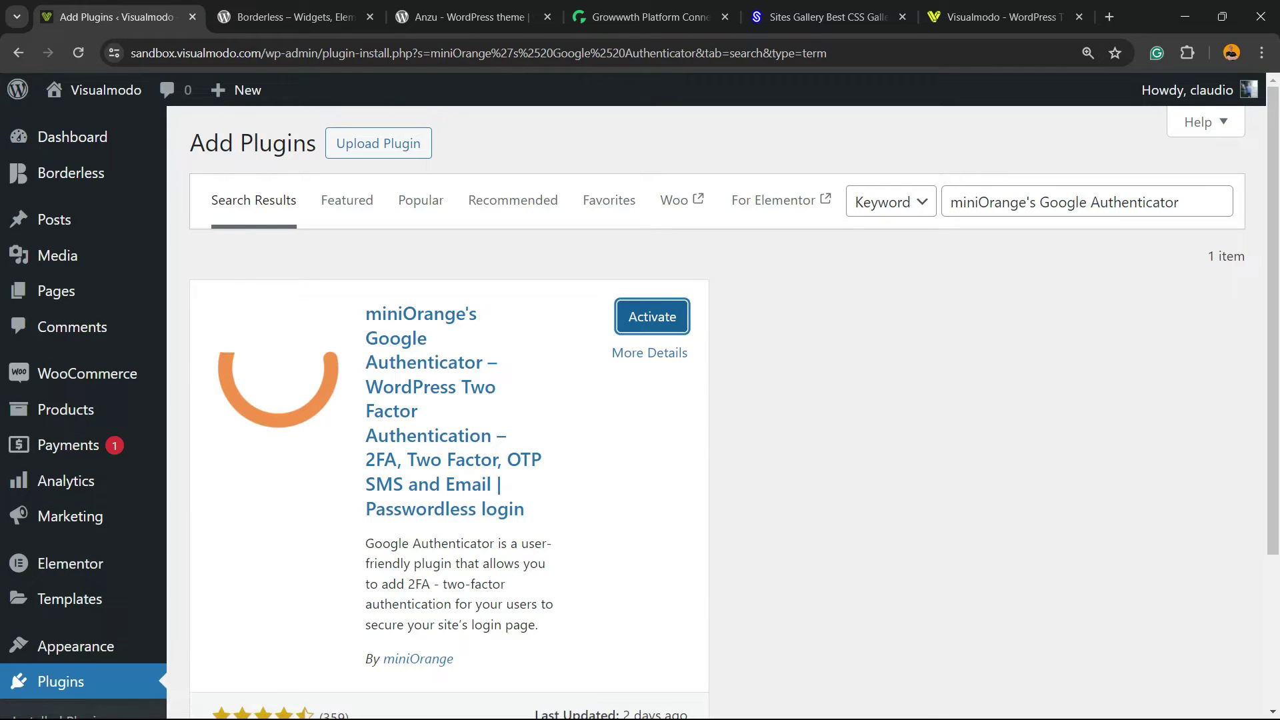
left_click(648, 317)
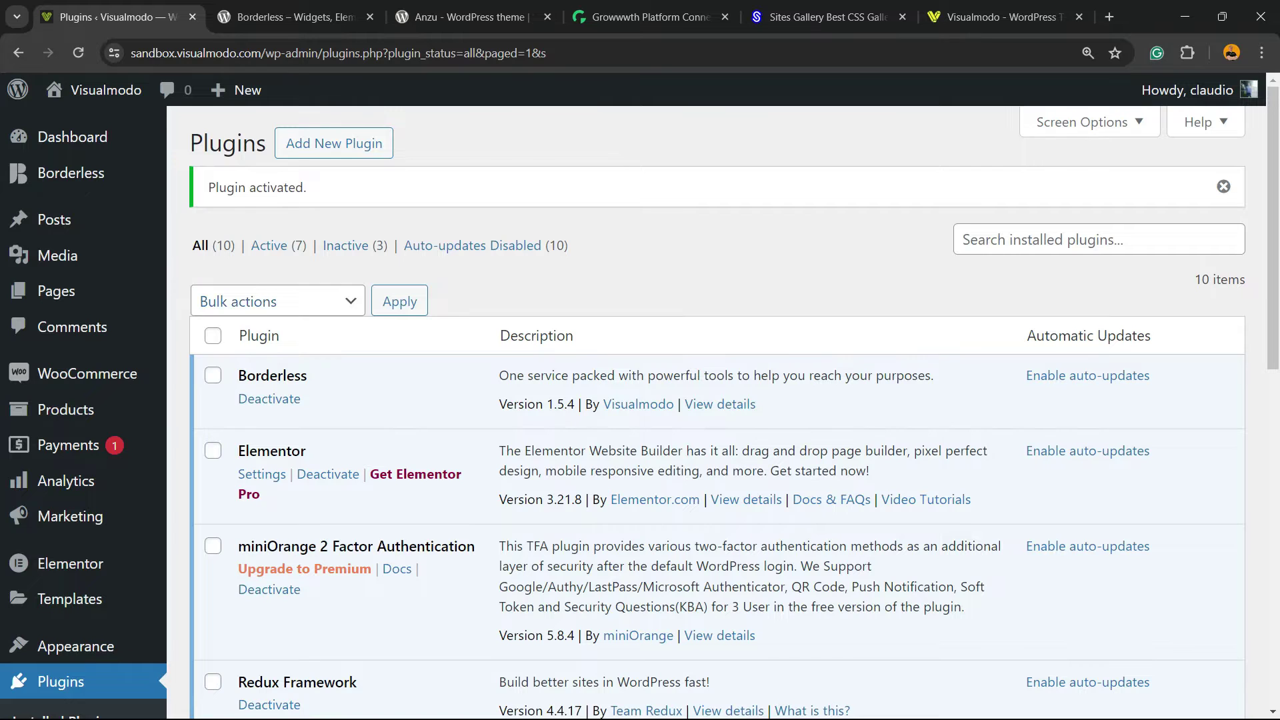
Step: Launch the miniOrange 2-Factor setup wizard for the 2FA settings and get started with it
scroll(723, 414, "down", 5)
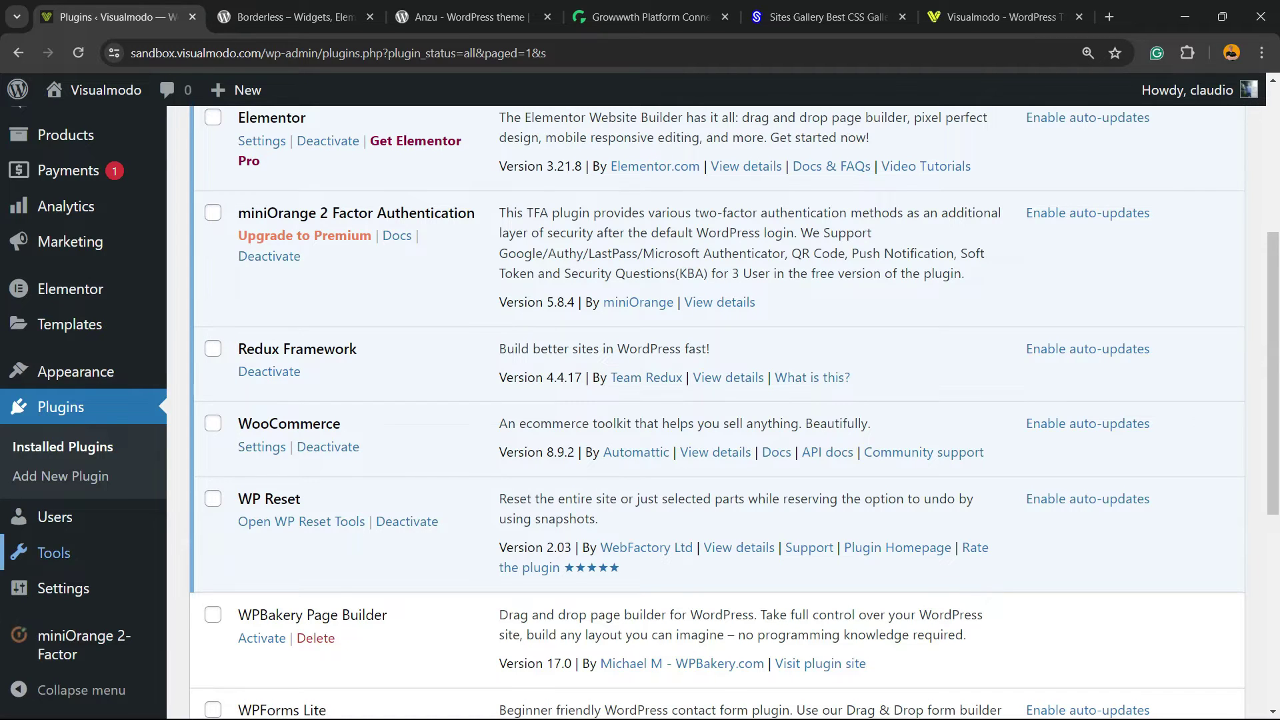
mouse_move(60, 588)
mouse_move(83, 644)
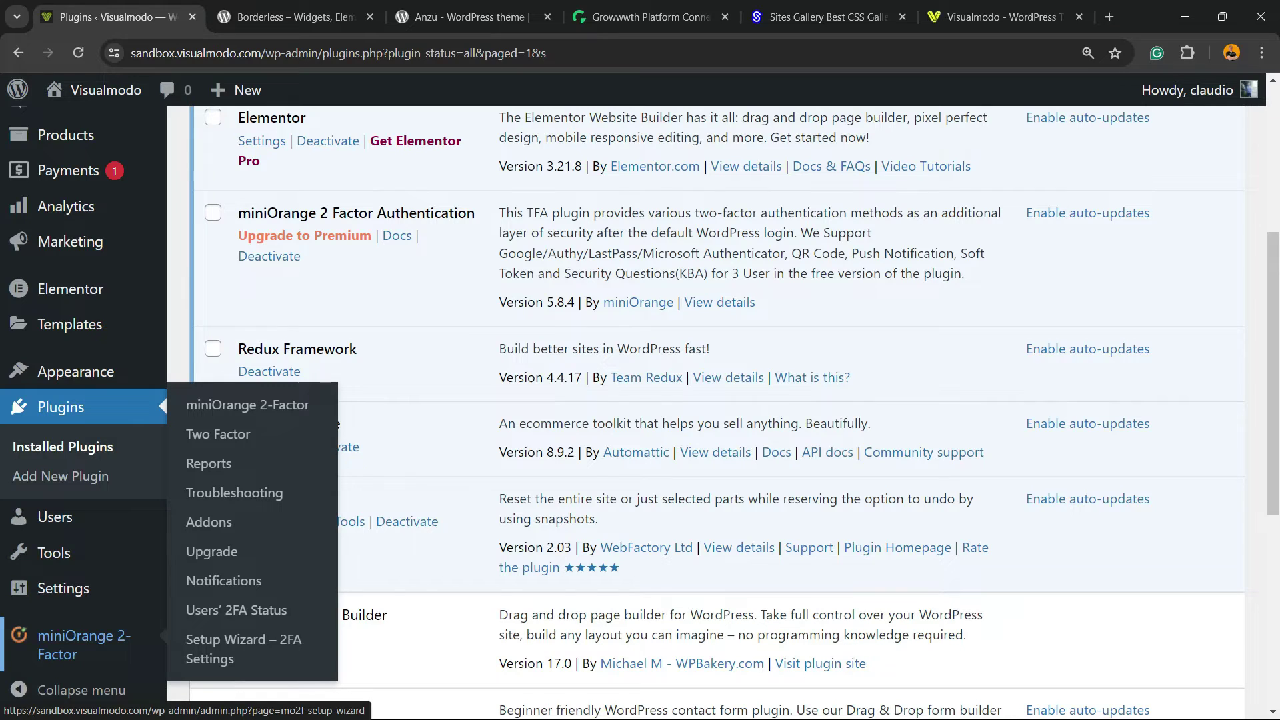
left_click(244, 649)
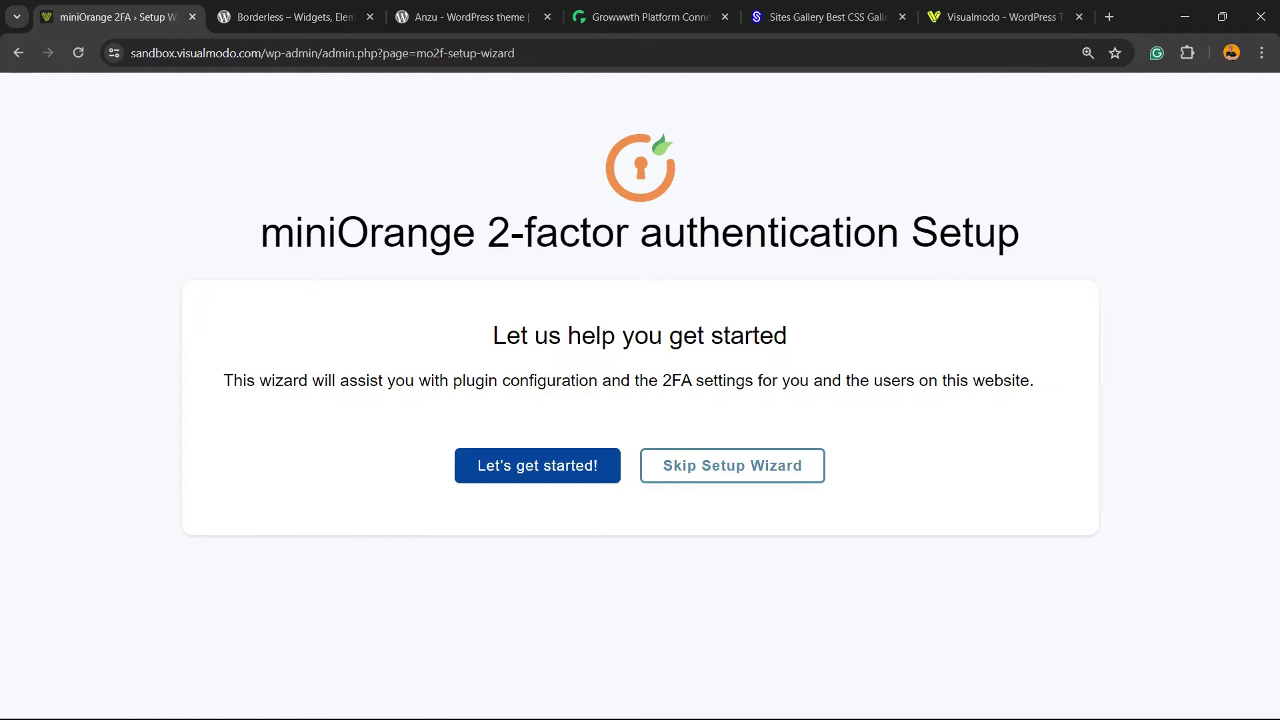
left_click(537, 465)
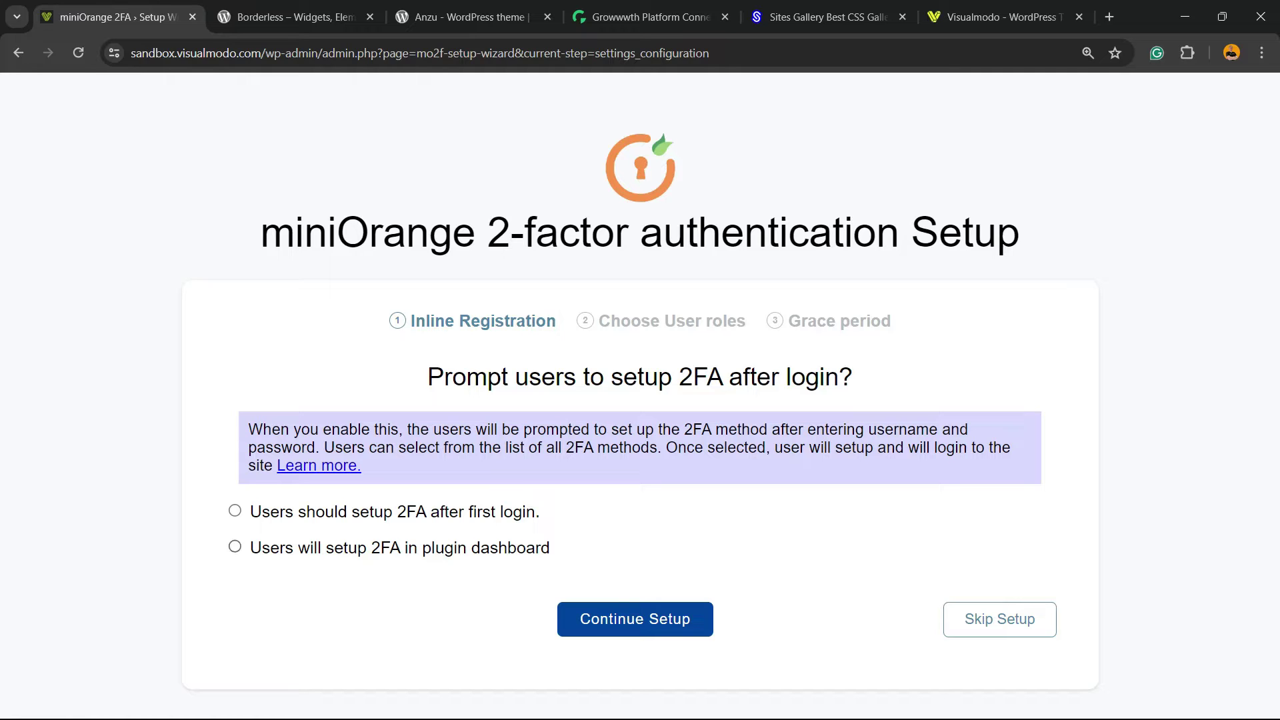
Step: Let users set up 2FA in the plugin dashboard and enable 2FA for all users
left_click(234, 547)
left_click(635, 619)
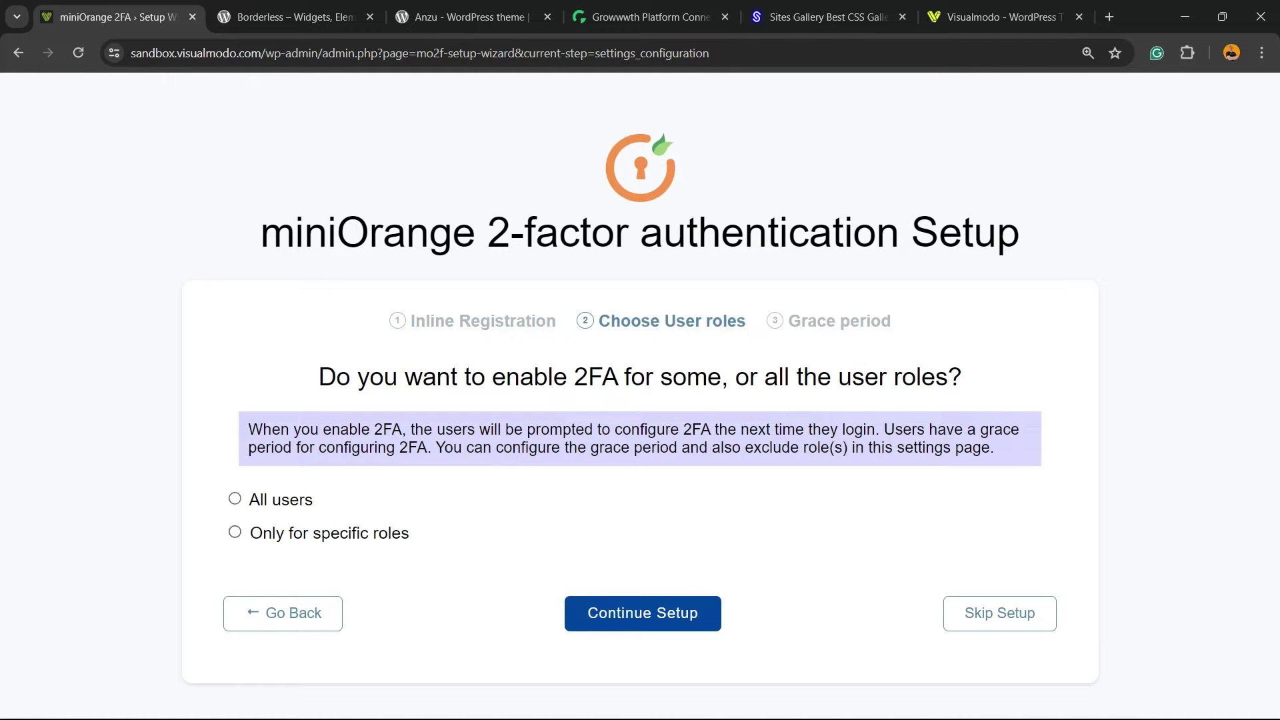
left_click(235, 499)
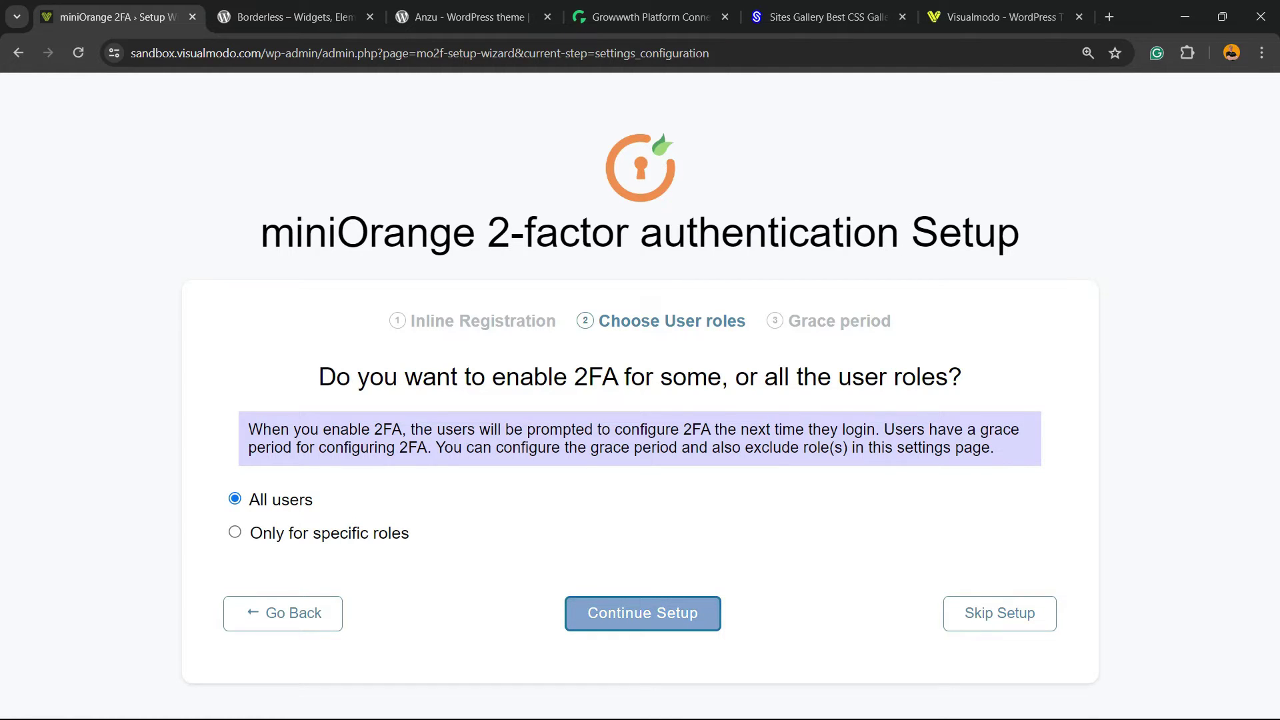
left_click(643, 614)
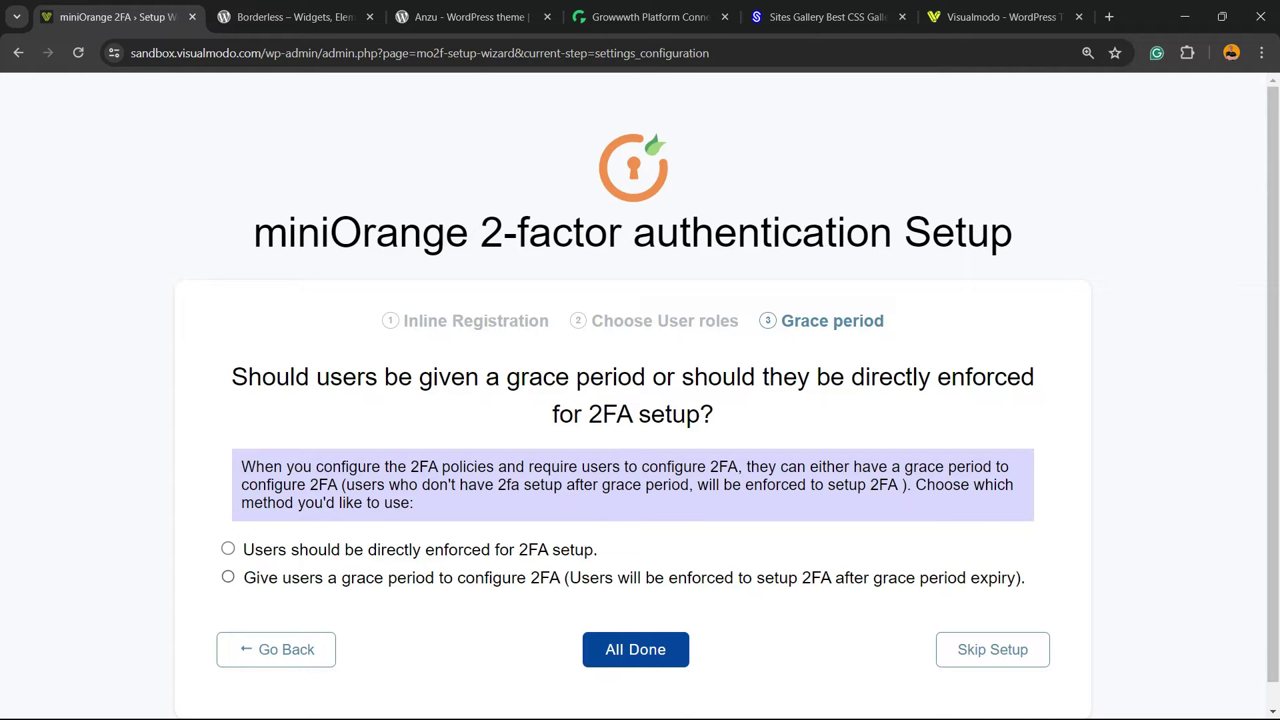
Step: Give users a grace period in days to configure 2FA, and complete the policy setup
left_click(228, 576)
scroll(229, 577, "down", 2)
left_click(291, 539)
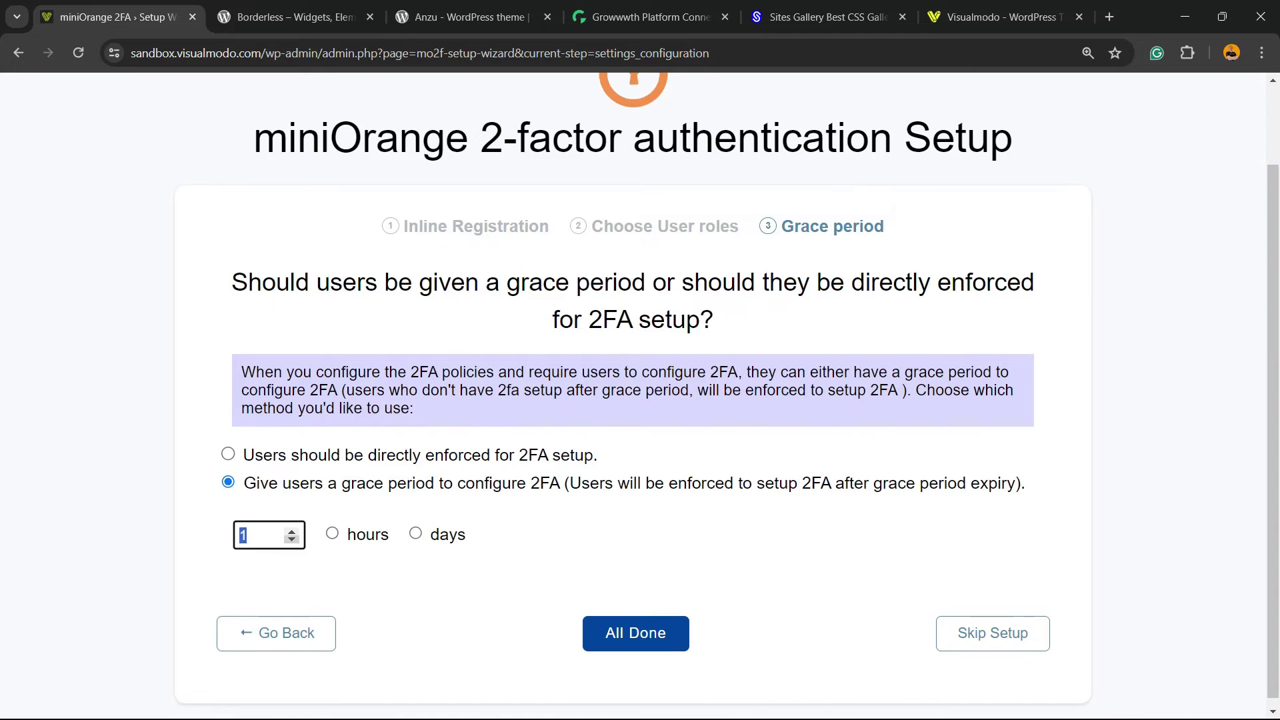
left_click(291, 532)
left_click(415, 534)
key("Up")
key("Up")
key("Up")
key("Up")
key("Up")
key("Up")
key("Up")
key("Up")
left_click(636, 633)
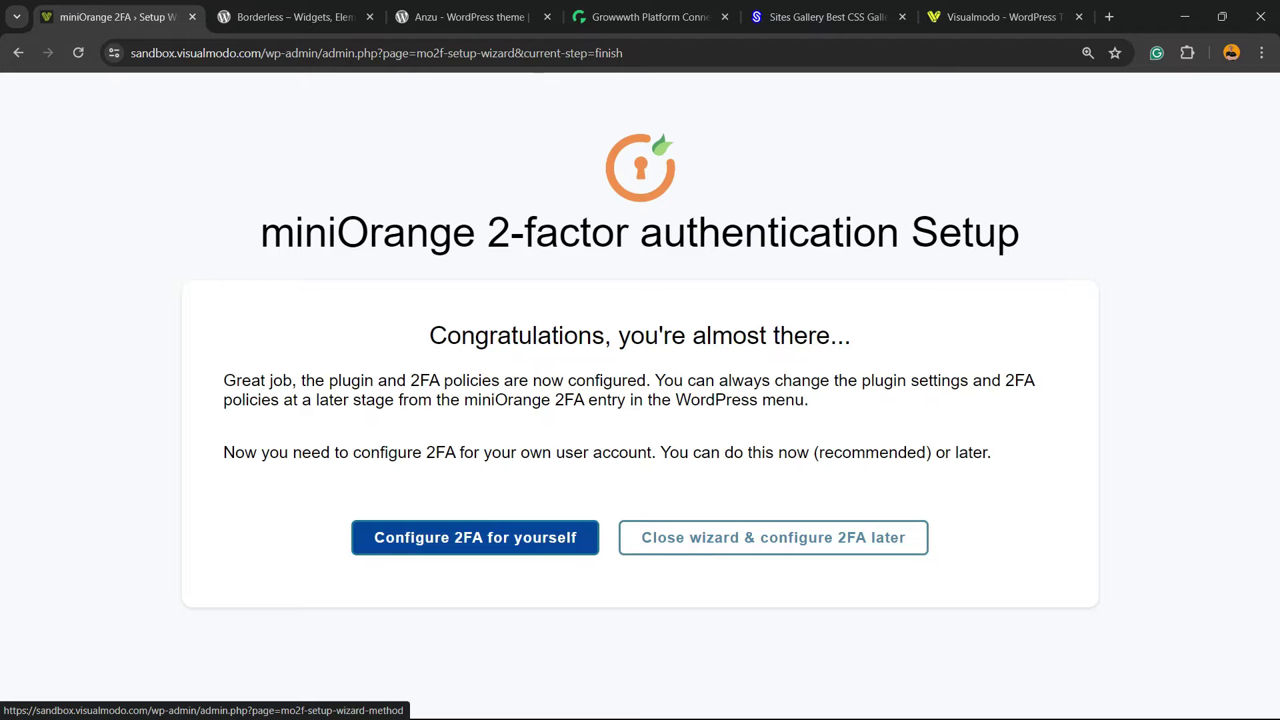
Step: Start configuring 2FA for your own account using the Google/Microsoft/Authy Authenticator method
left_click(476, 538)
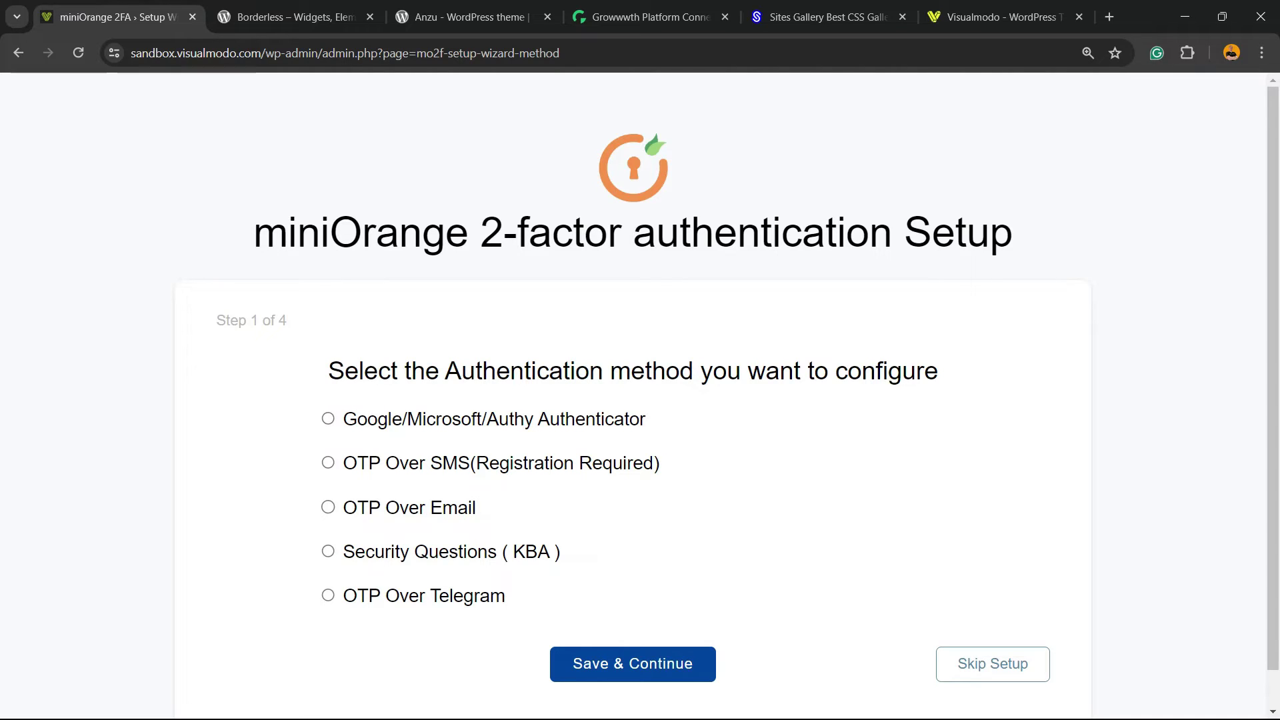
left_click(328, 419)
left_click(632, 664)
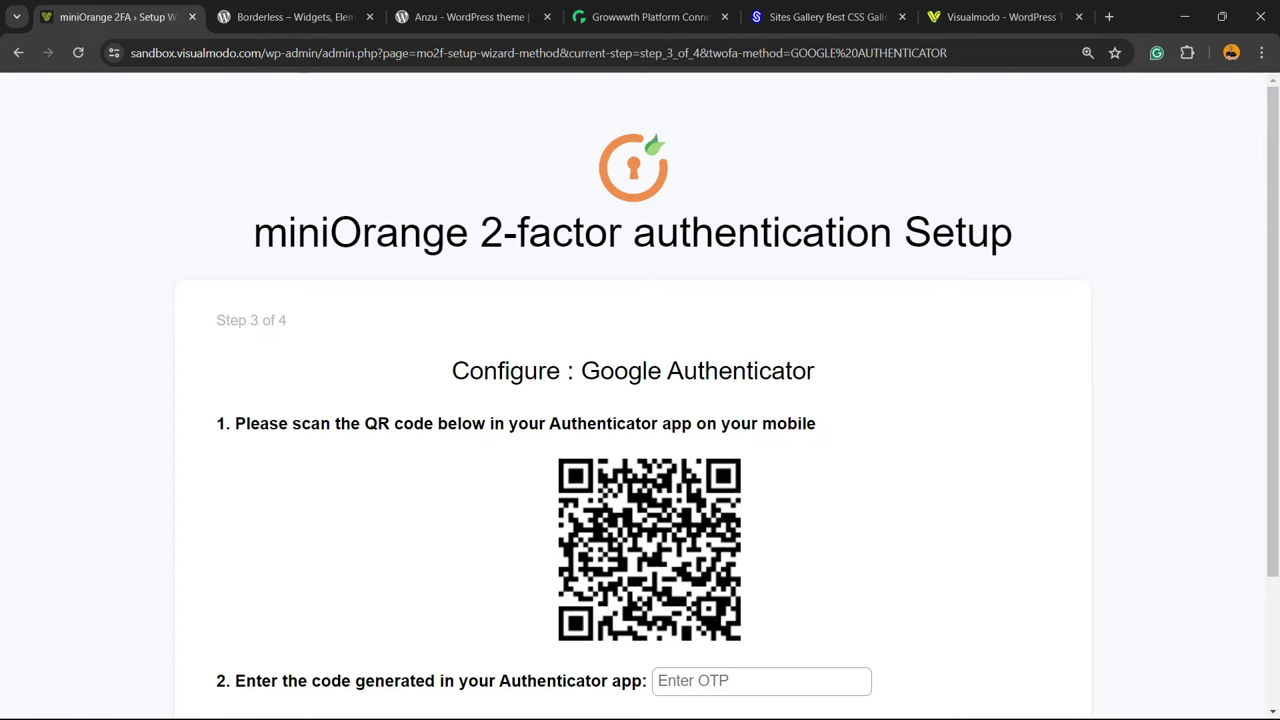
Step: Skip the Google Authenticator setup and open the configuration of the Security Questions (KBA) method instead
scroll(640, 387, "down", 3)
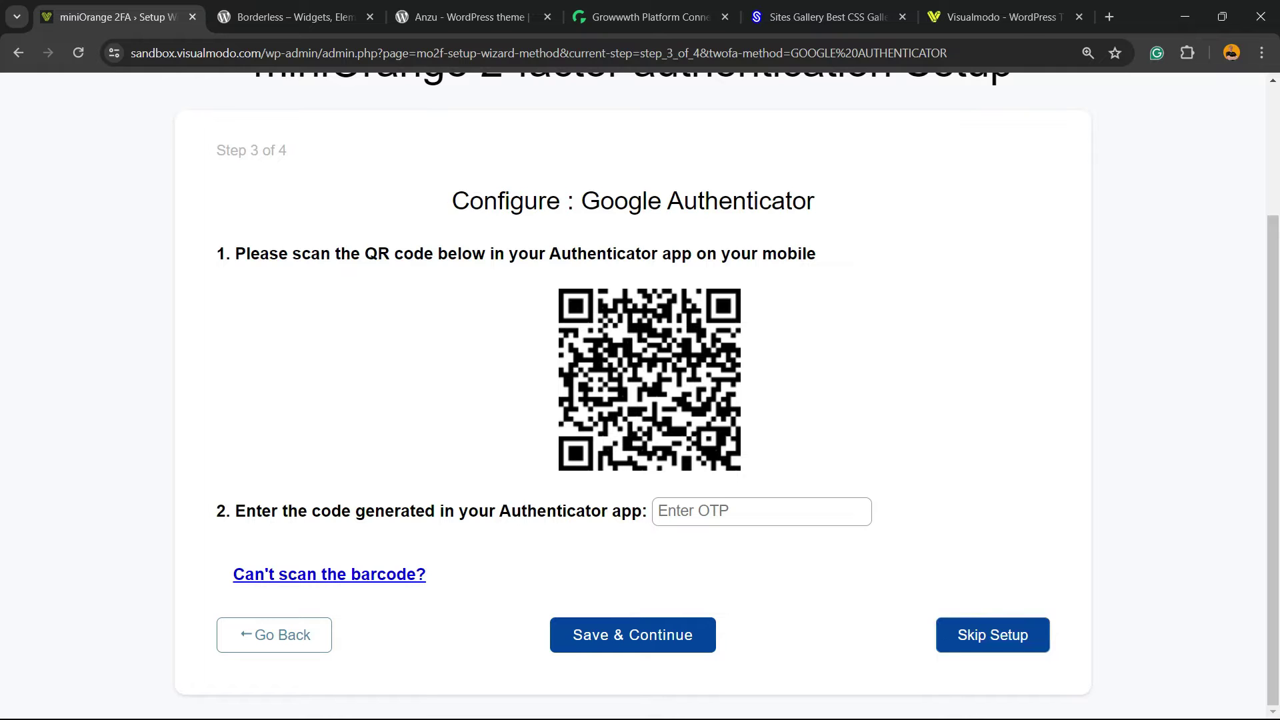
left_click(993, 635)
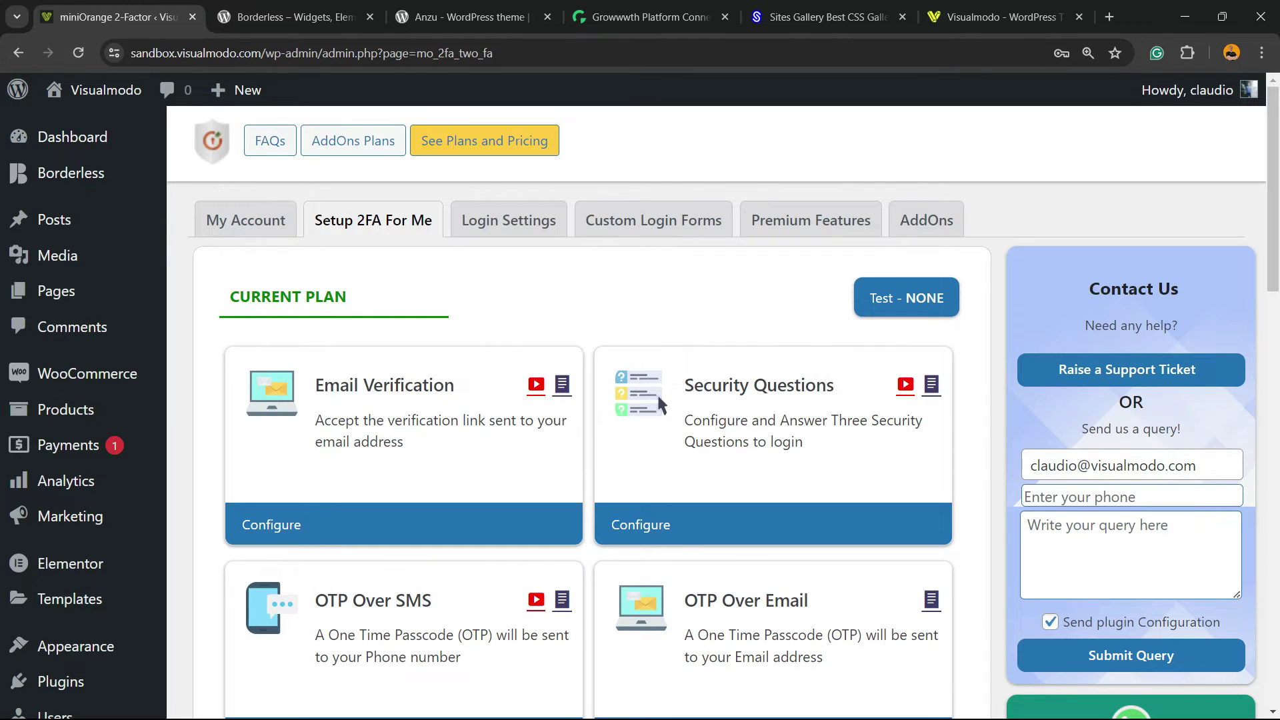
scroll(659, 402, "down", 3)
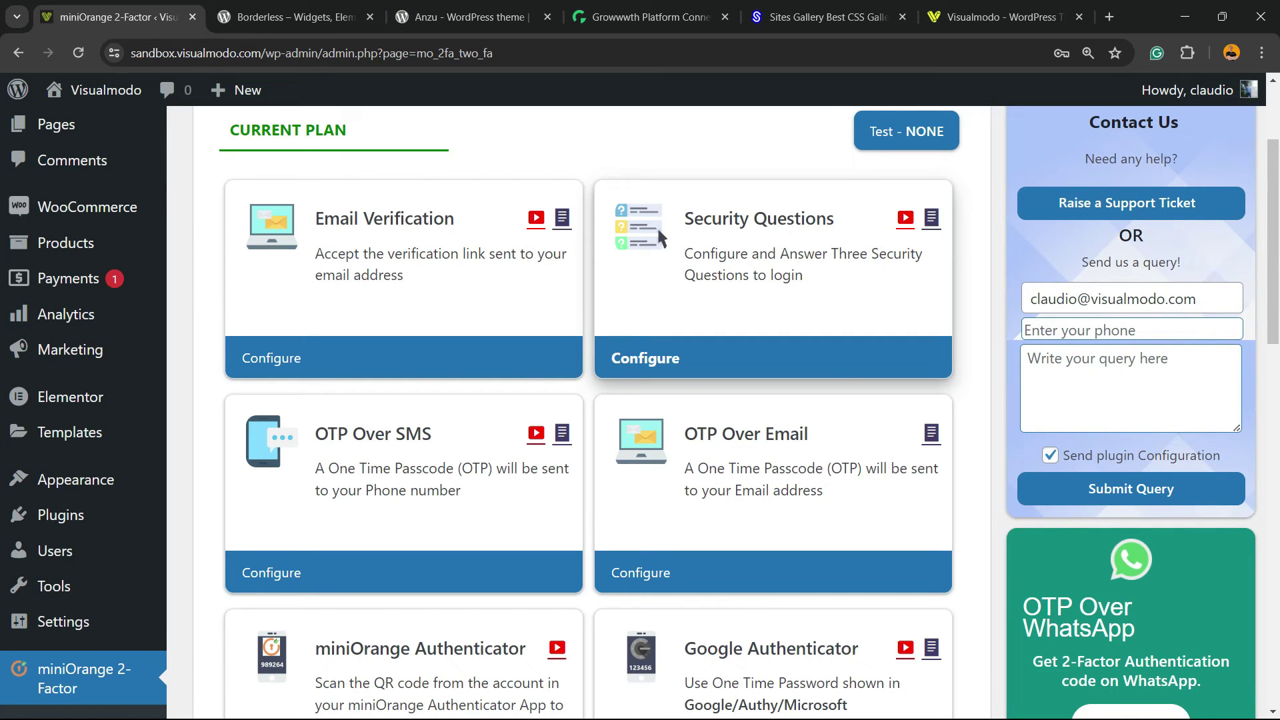
left_click(657, 226)
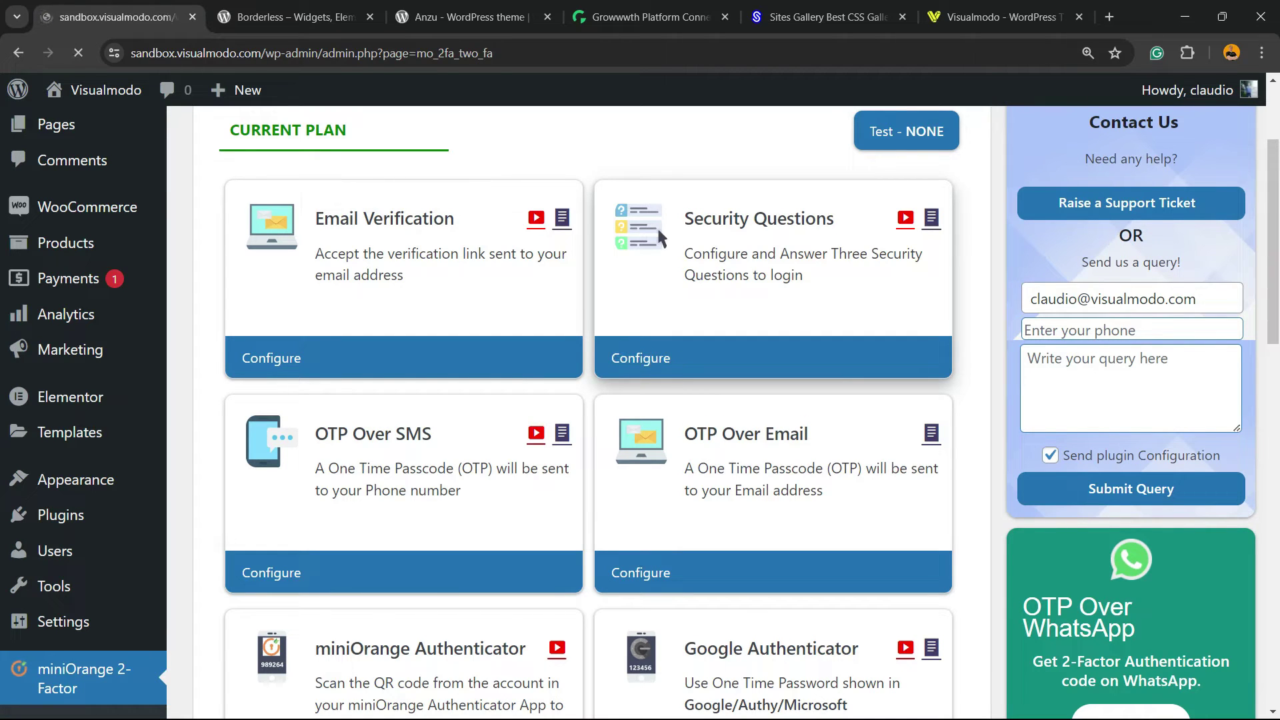
scroll(657, 227, "down", 2)
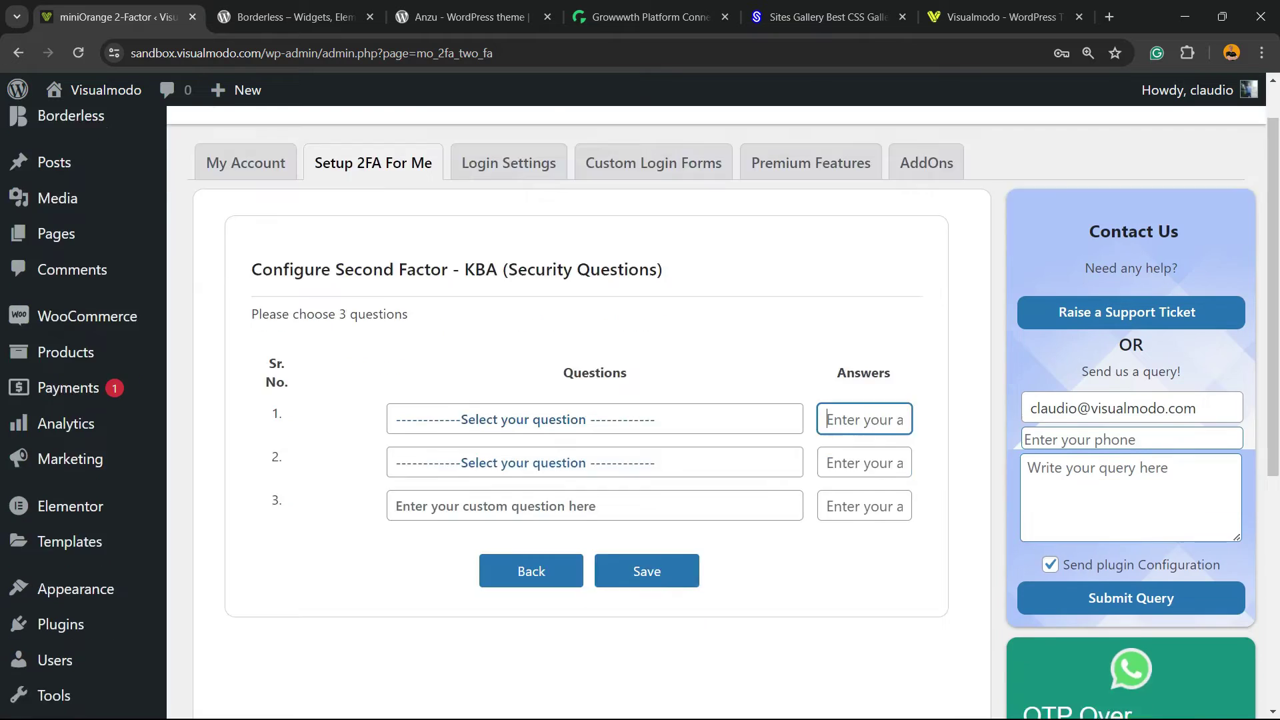
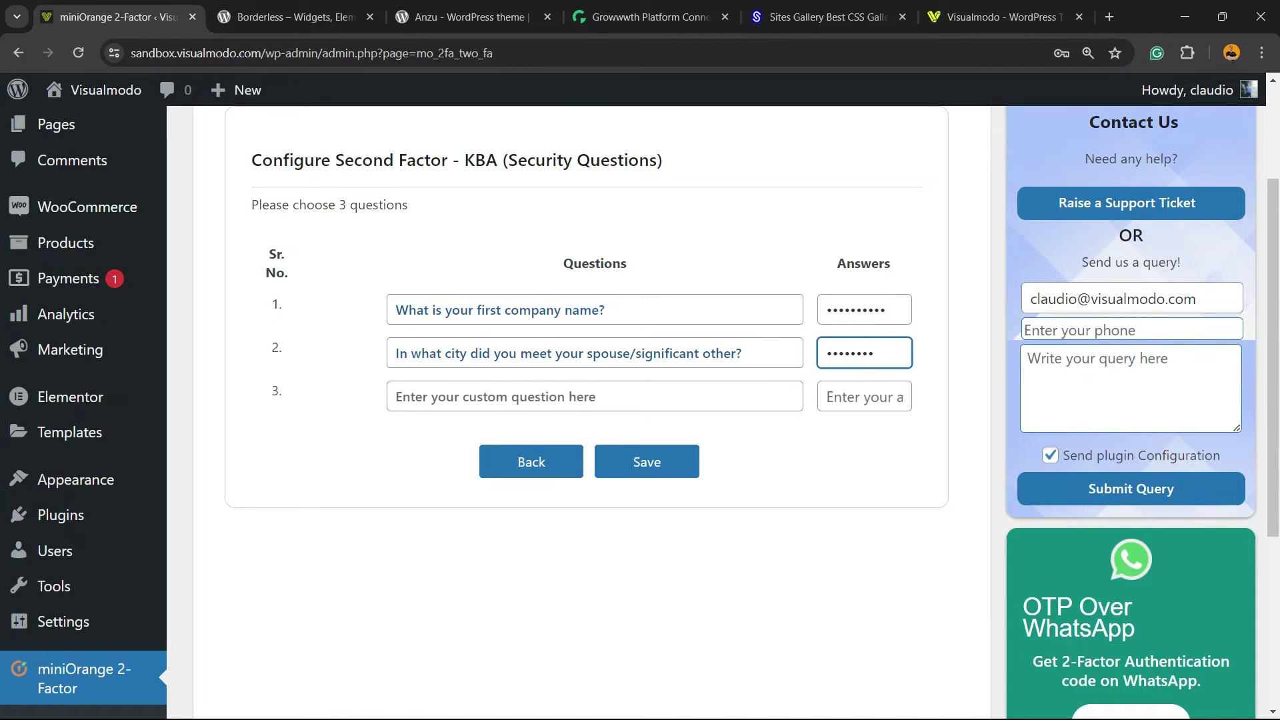
Step: Add "How old are you in 2024?" as the third custom security question, enter its secret answer, and save the KBA setup
key("Return")
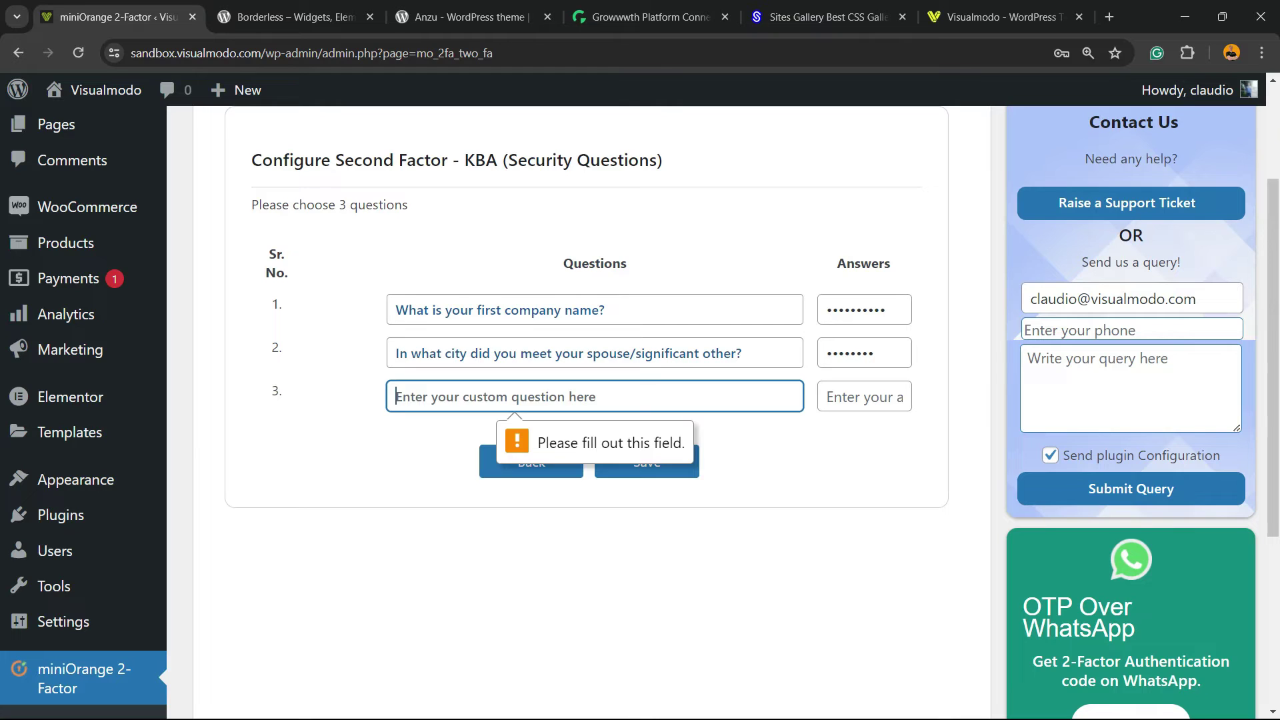
type("How o")
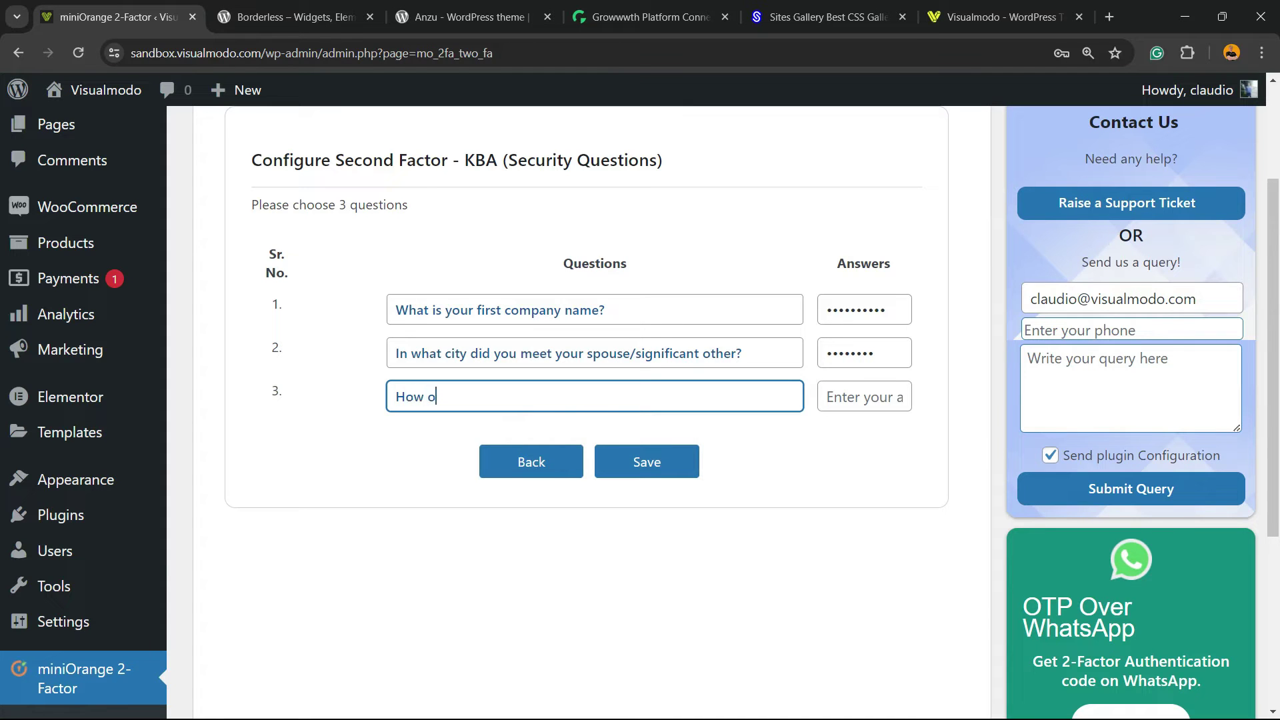
type("ld are you in 2024?")
key("Tab")
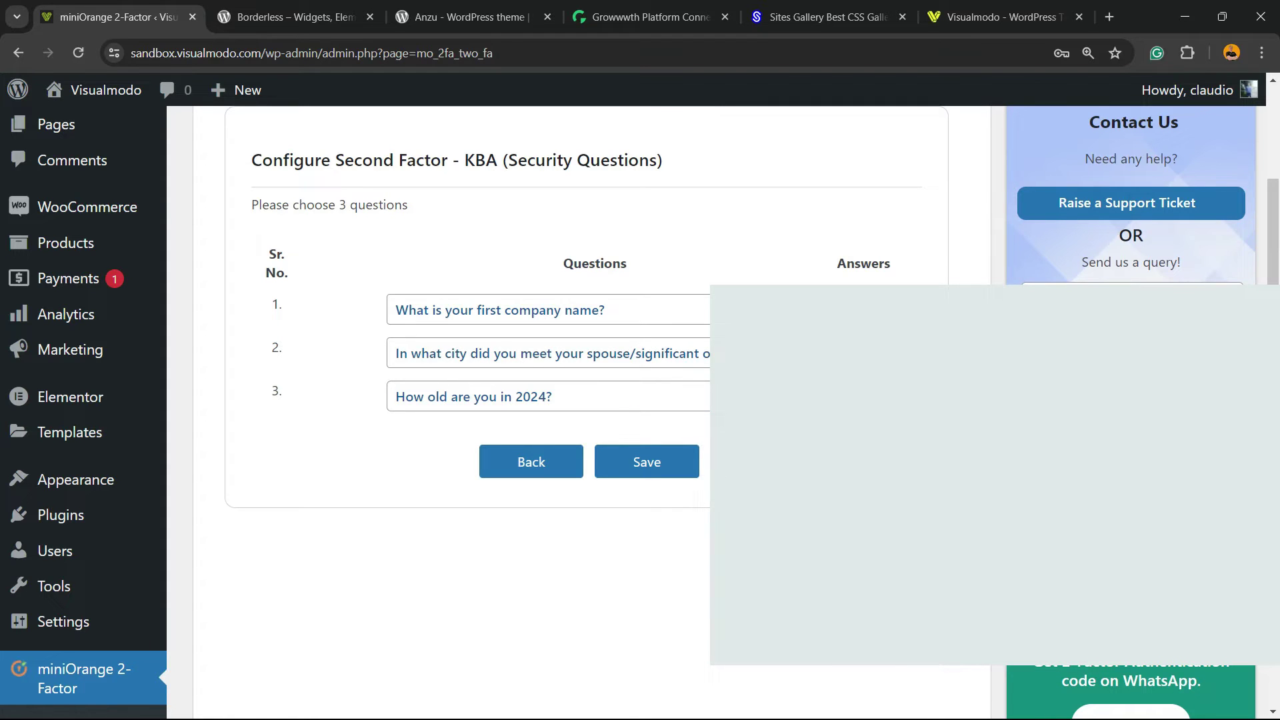
key("Tab")
key("Return")
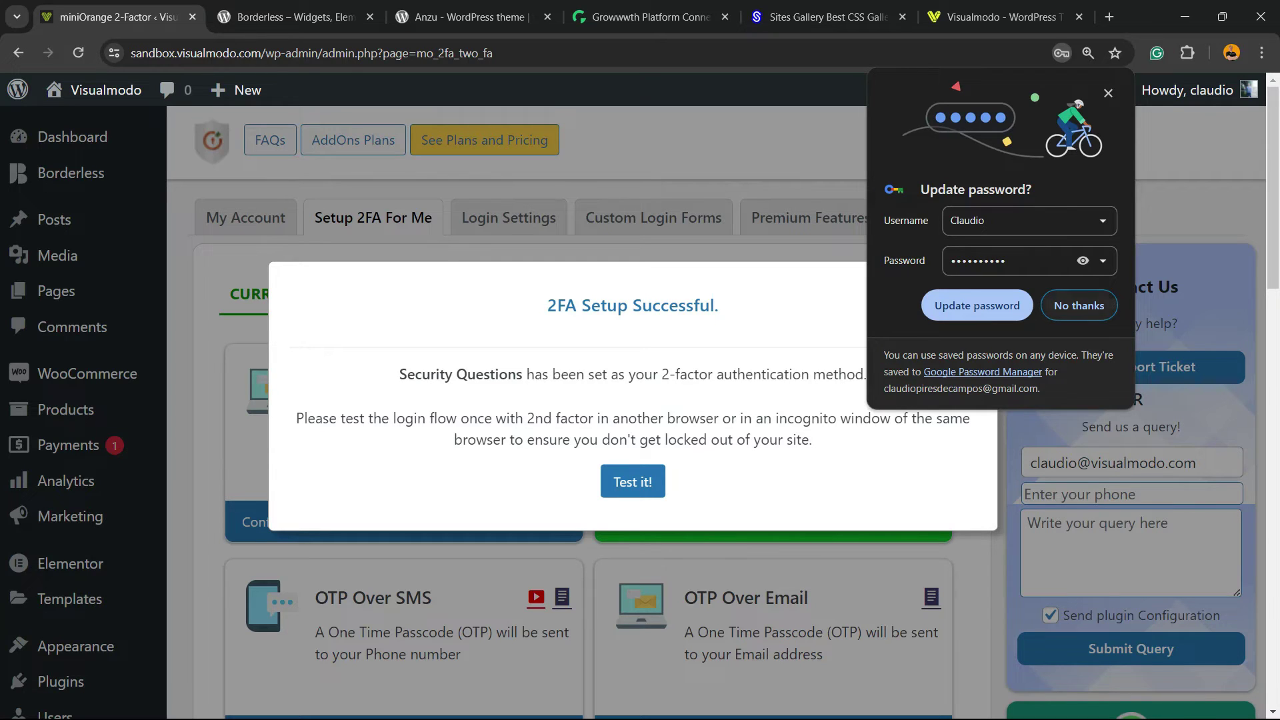
Step: Decline the browser's password update and test the Security Questions method by validating the secret answers
left_click(1079, 305)
key("Return")
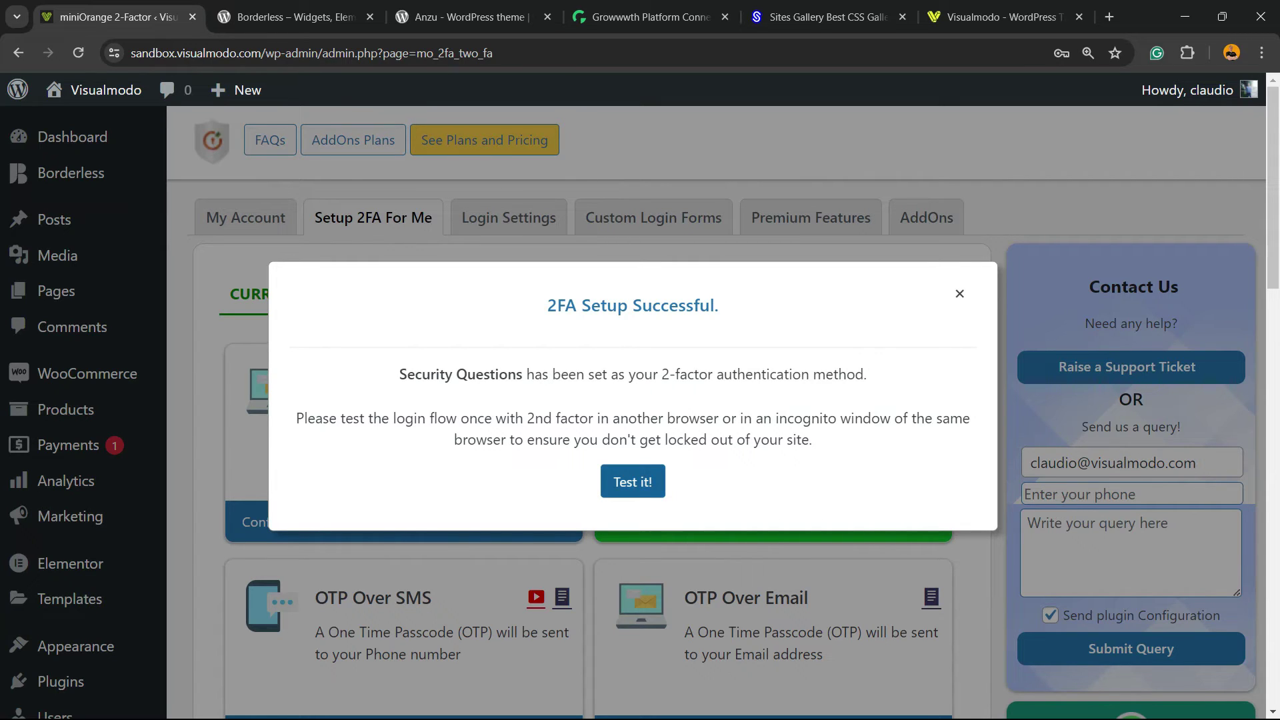
left_click(633, 481)
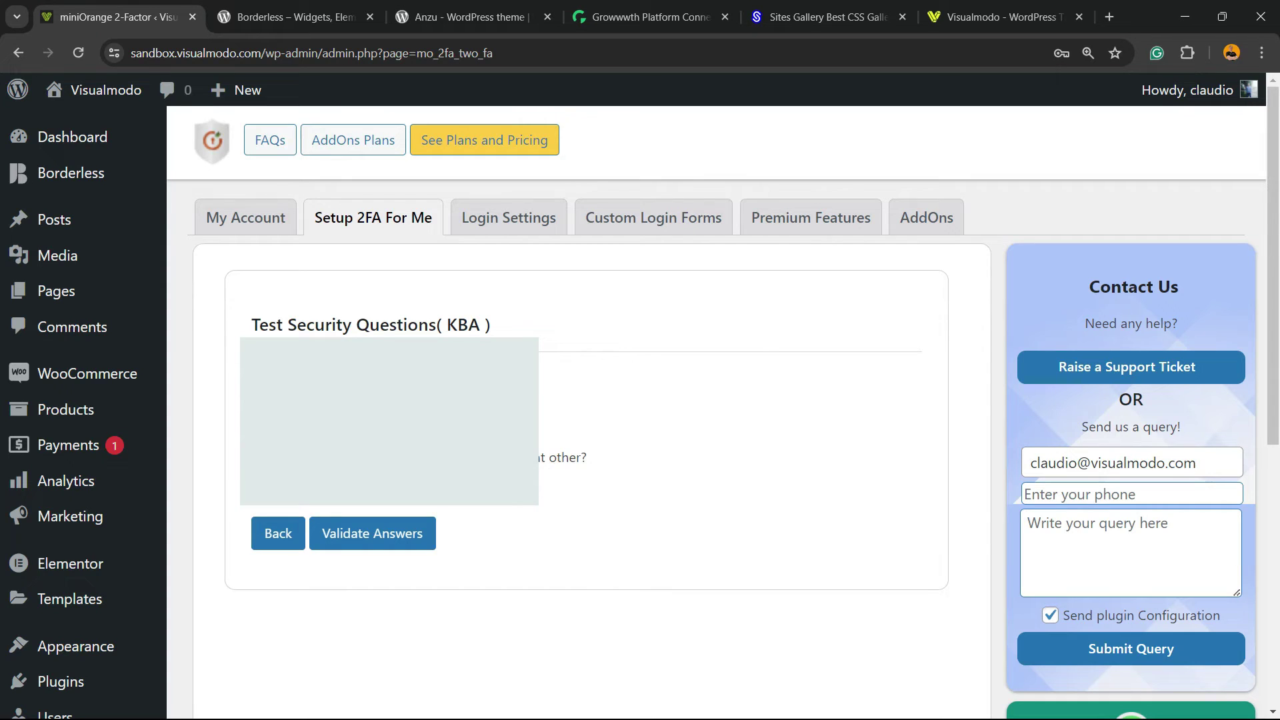
left_click(373, 534)
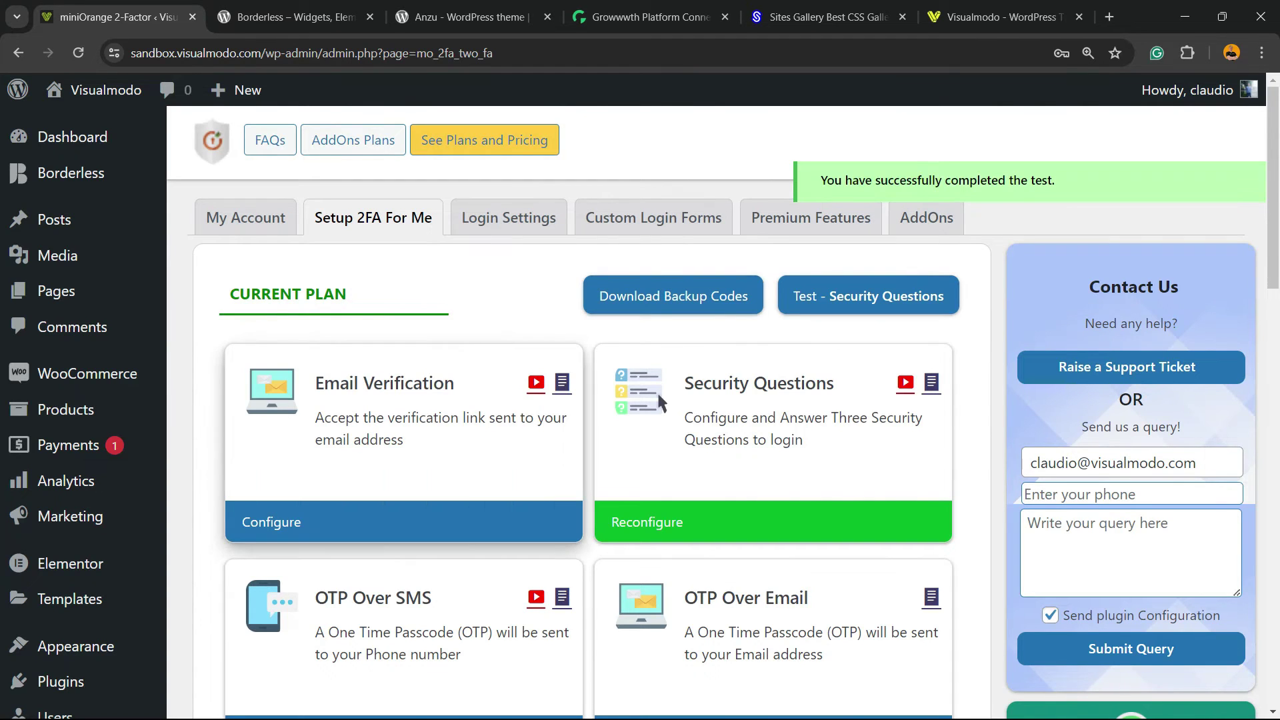
Step: Turn Enable 2FA for Users off and on again in the plugin's login settings
scroll(660, 400, "down", 3)
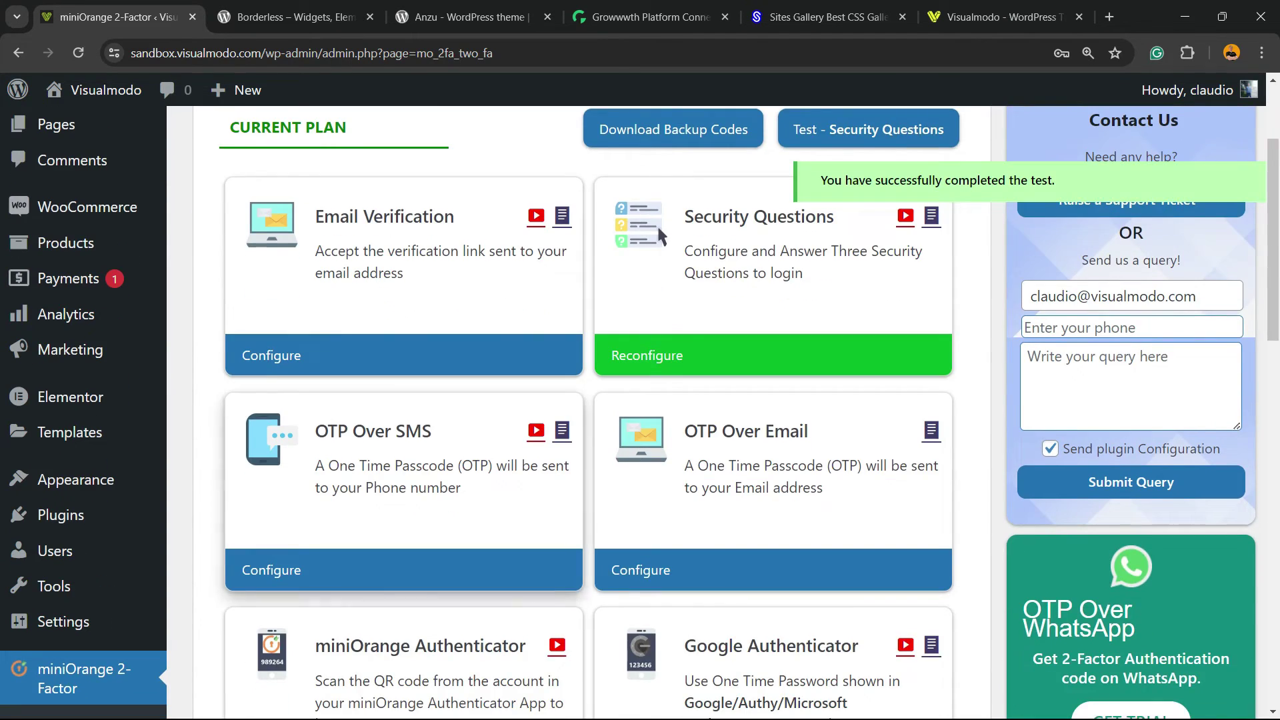
scroll(658, 221, "down", 8)
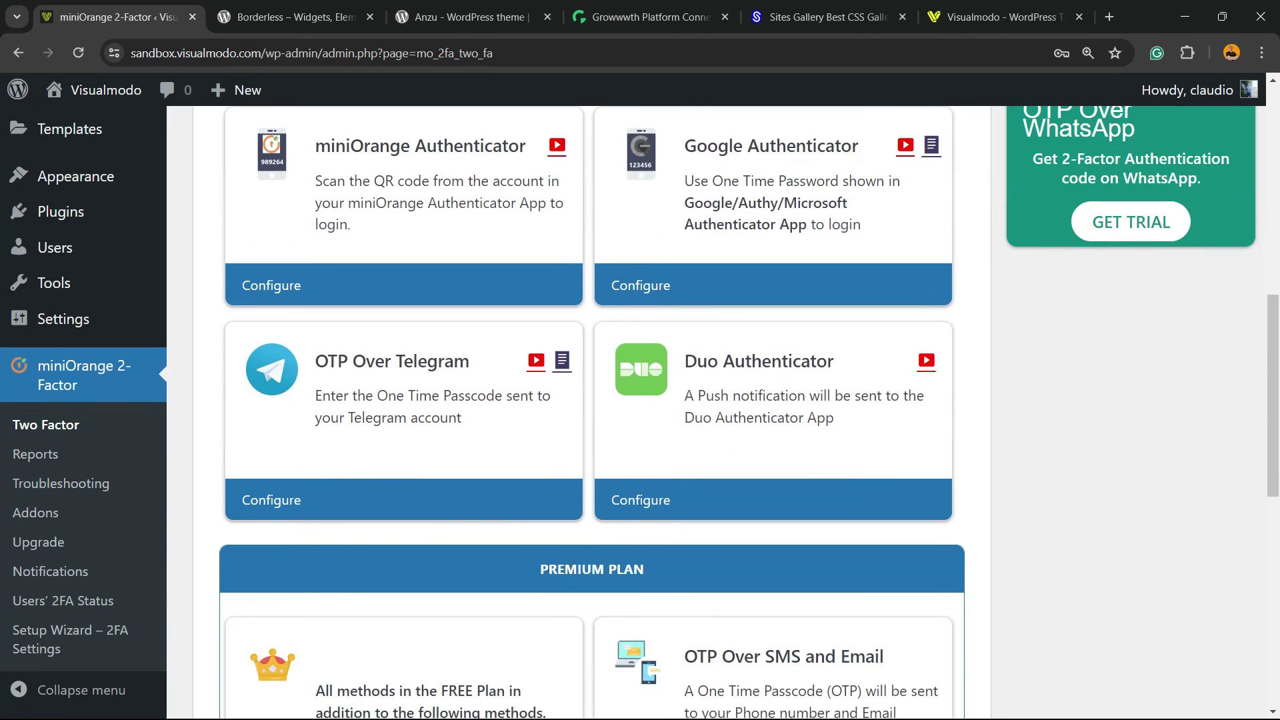
scroll(658, 397, "up", 10)
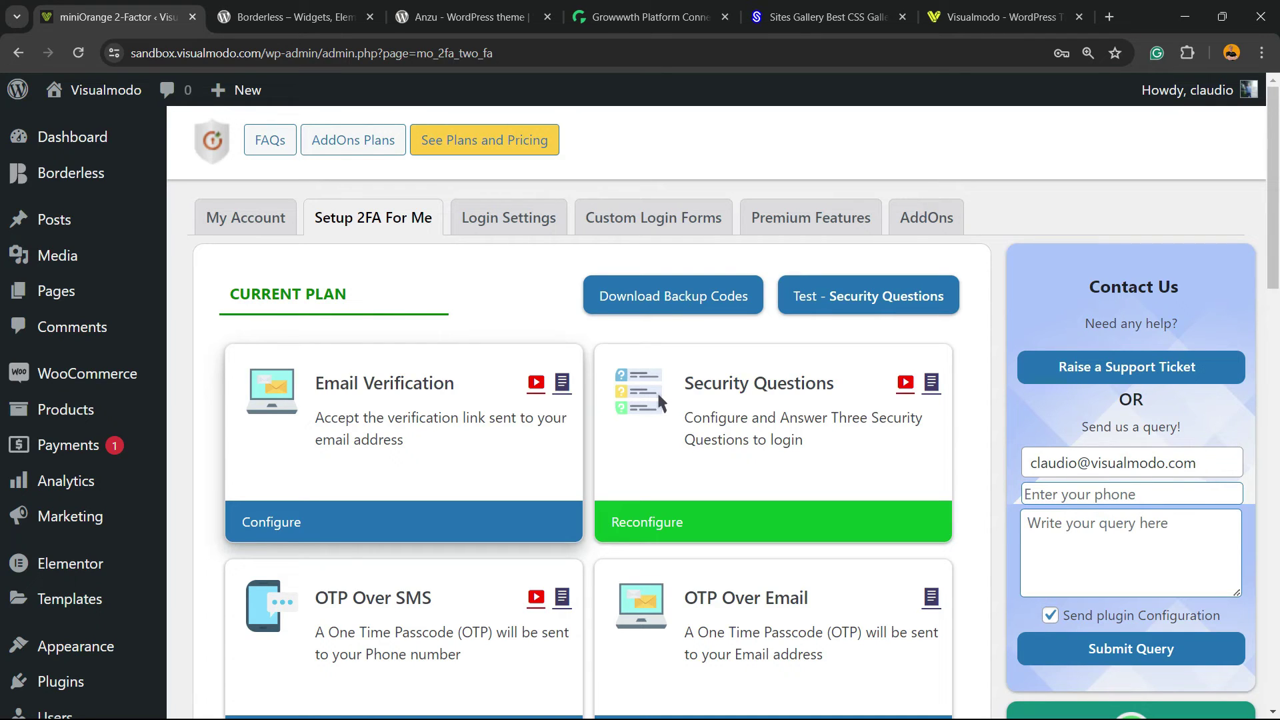
left_click(510, 217)
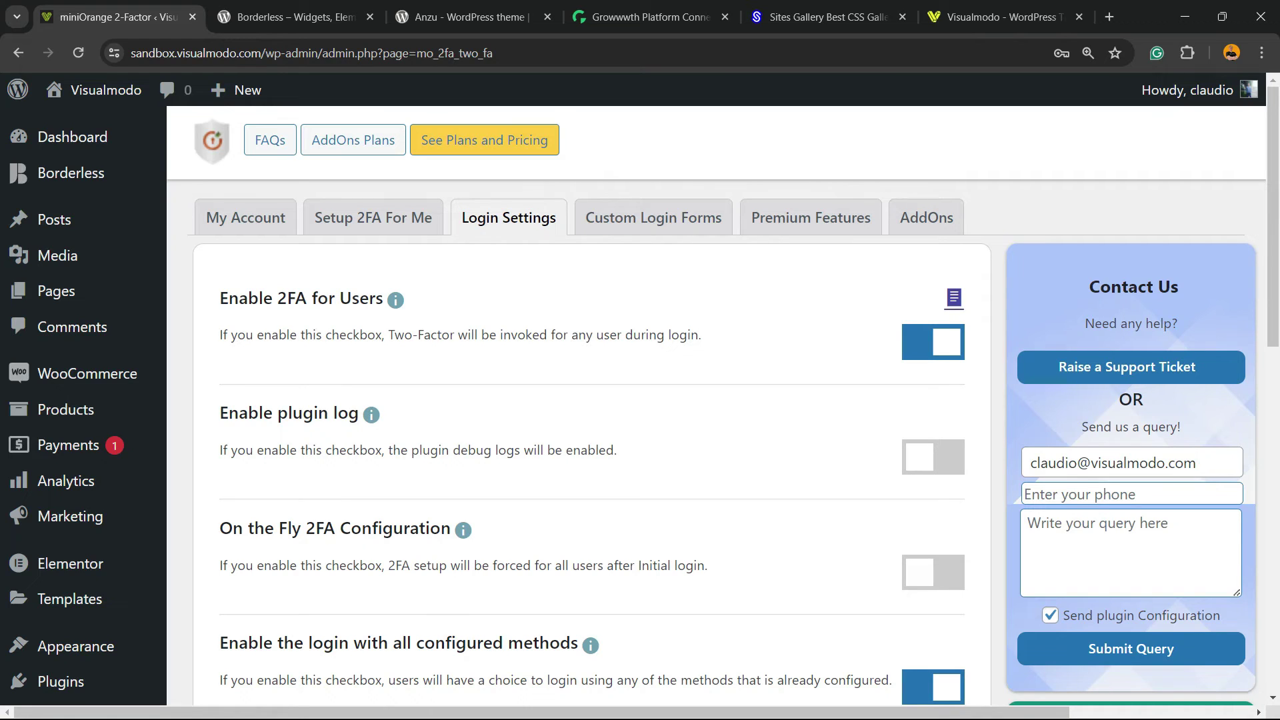
left_click(934, 342)
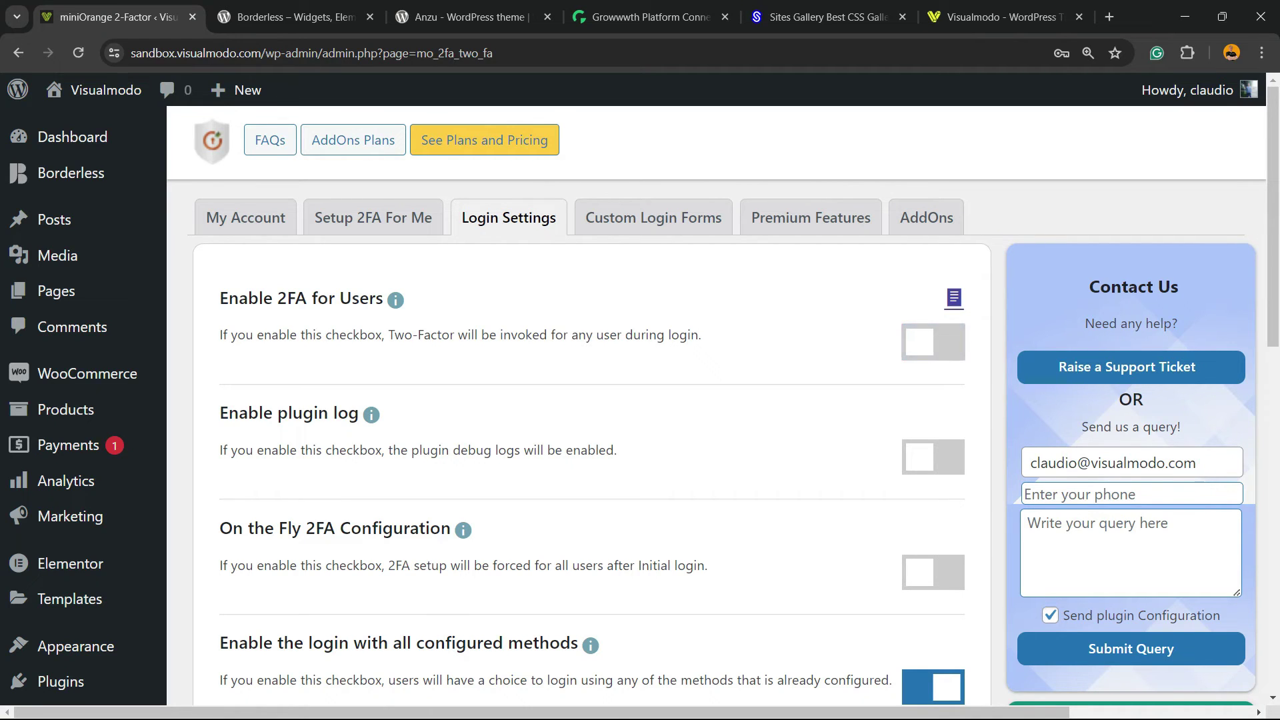
left_click(933, 342)
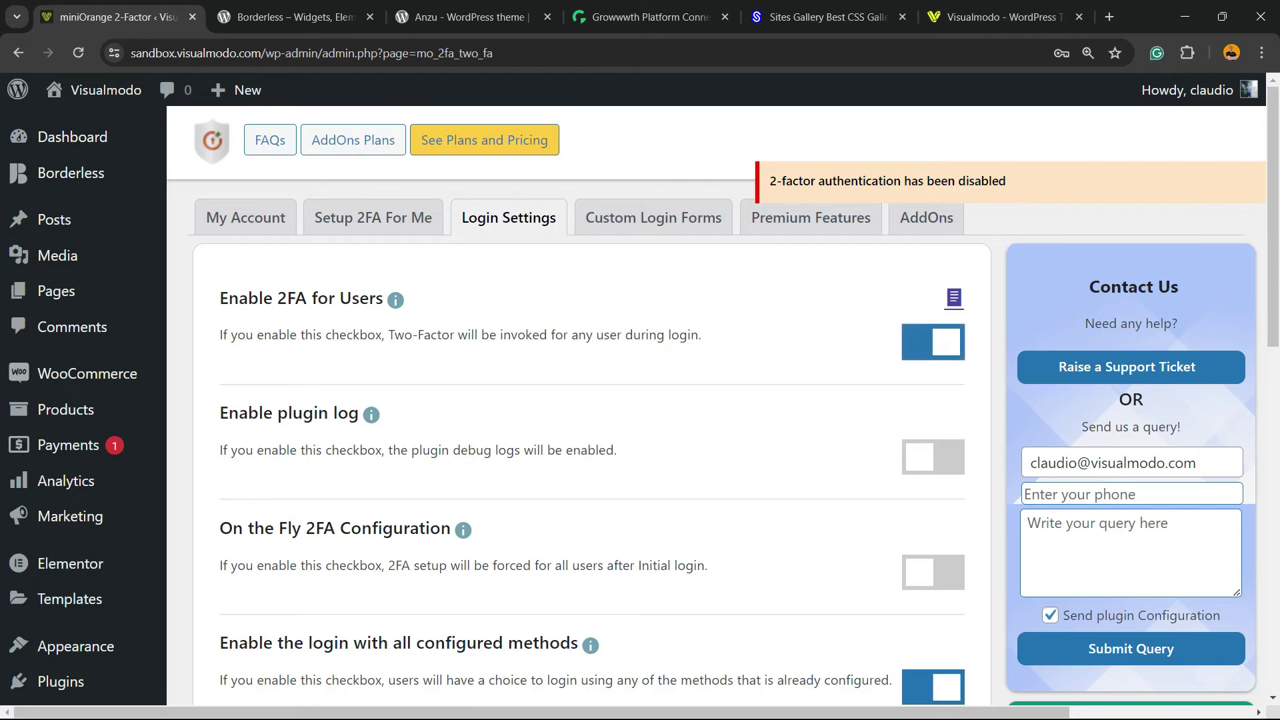
Step: Review the login settings for configured methods, the grace period and the user roles with 2-Factor enabled
scroll(934, 343, "down", 2)
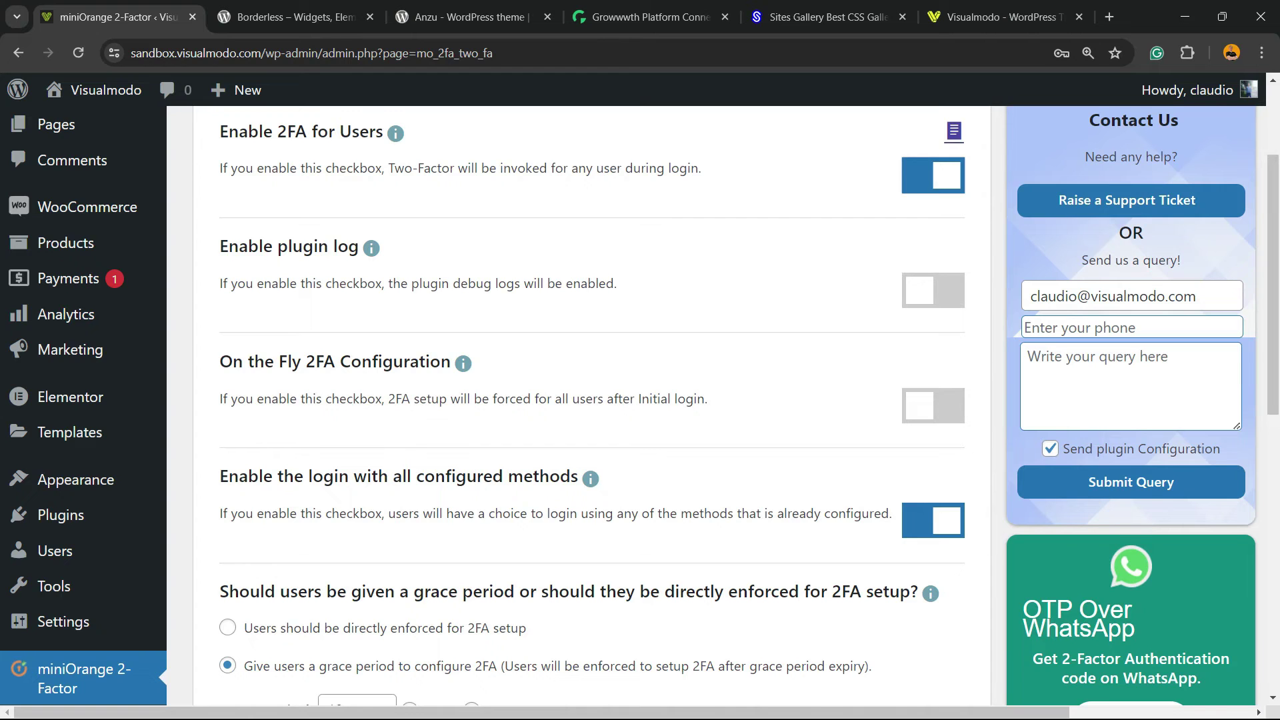
scroll(641, 406, "down", 3)
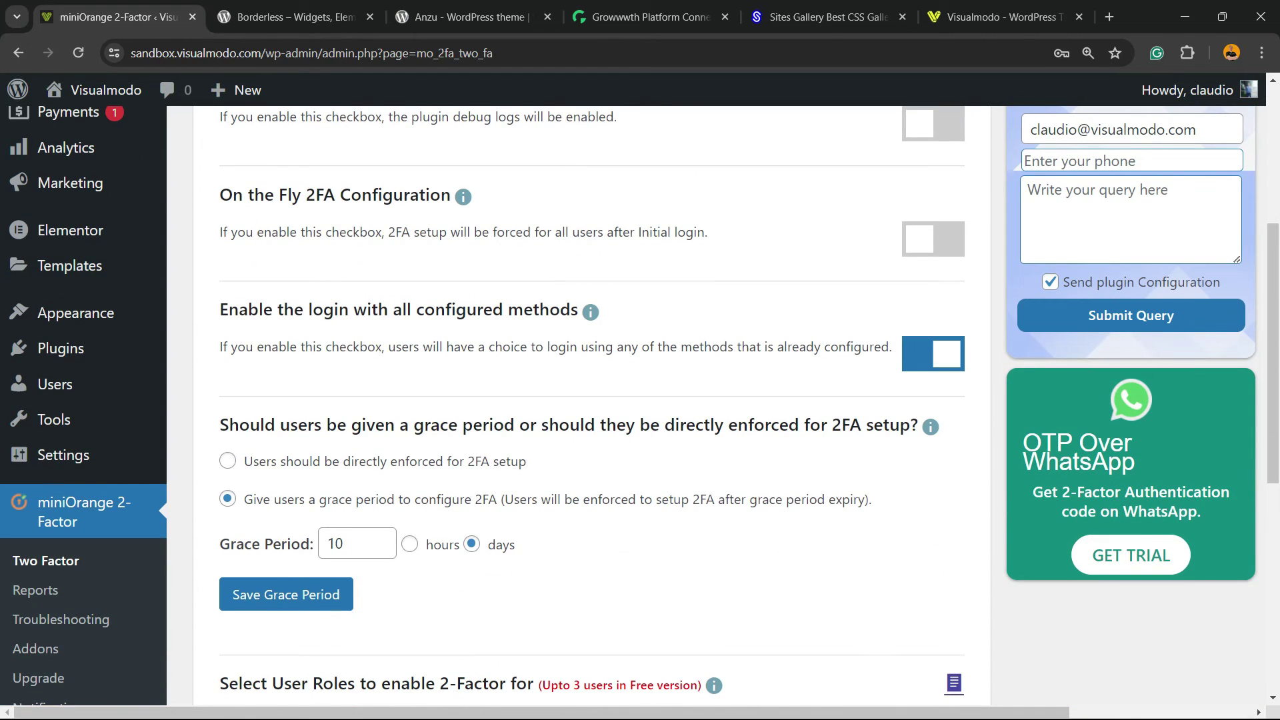
scroll(640, 406, "down", 5)
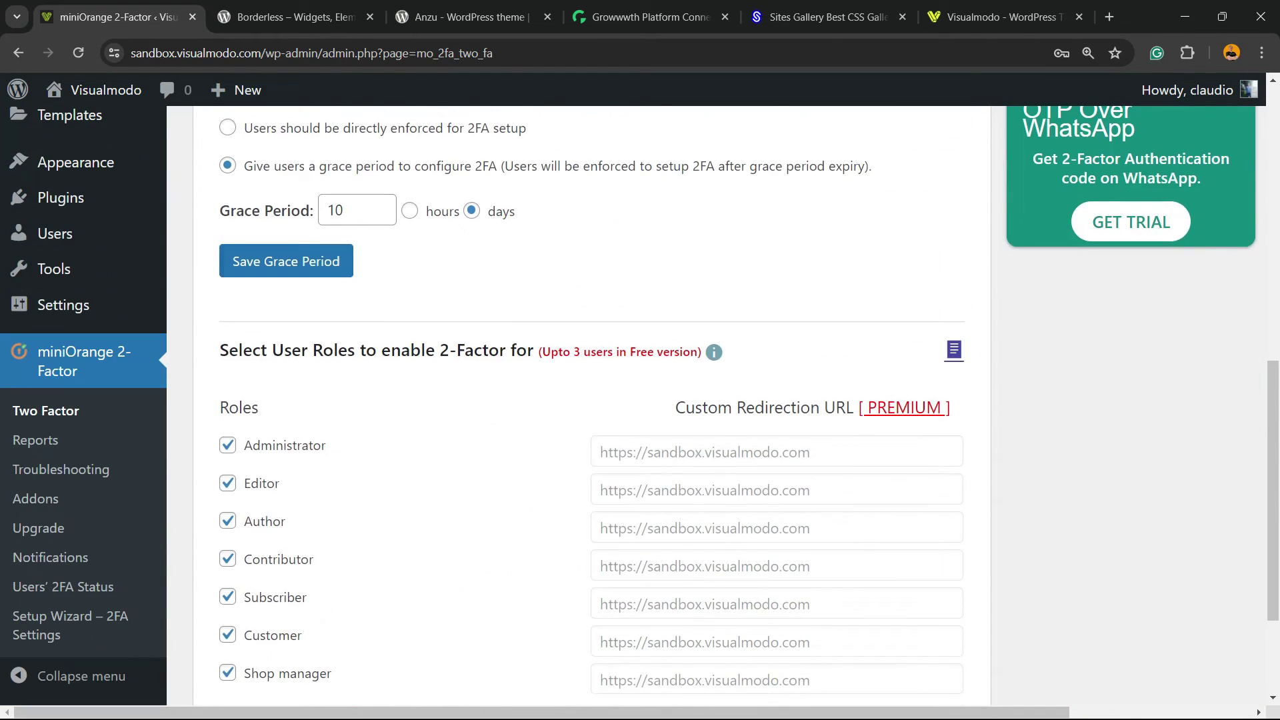
scroll(640, 406, "down", 3)
scroll(641, 407, "up", 3)
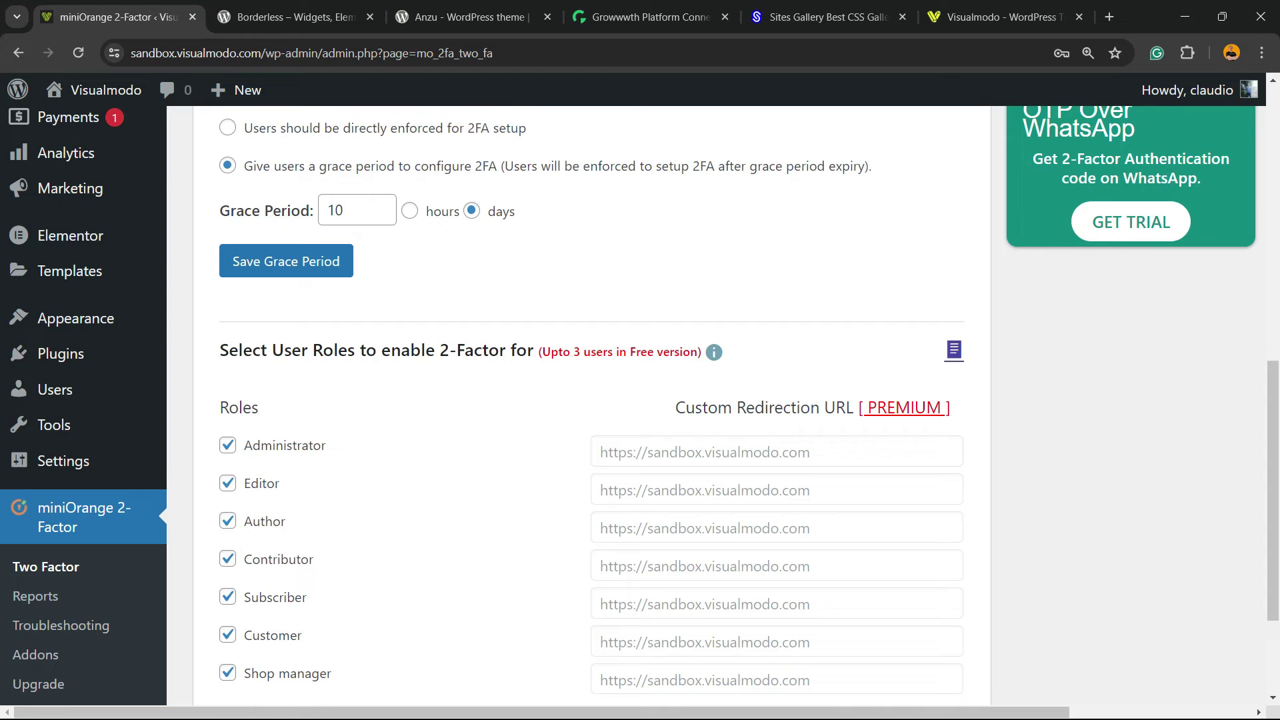
scroll(640, 407, "down", 3)
scroll(640, 406, "up", 3)
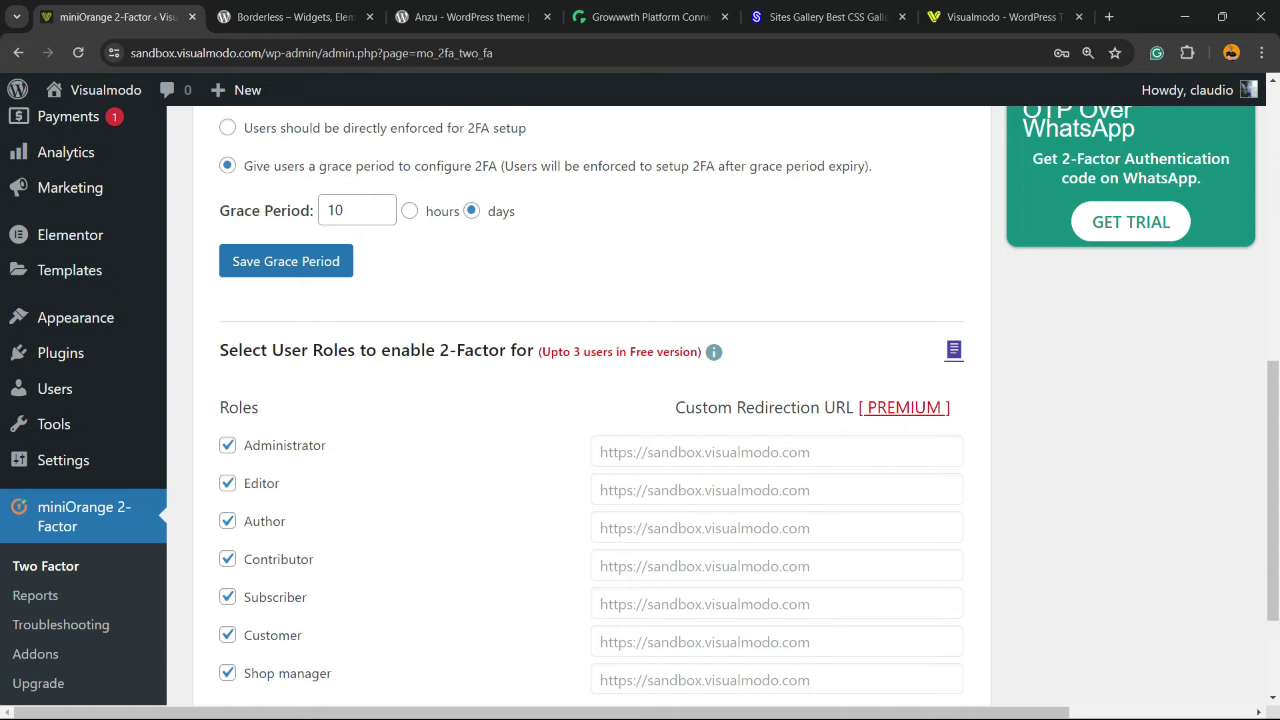
scroll(716, 407, "up", 10)
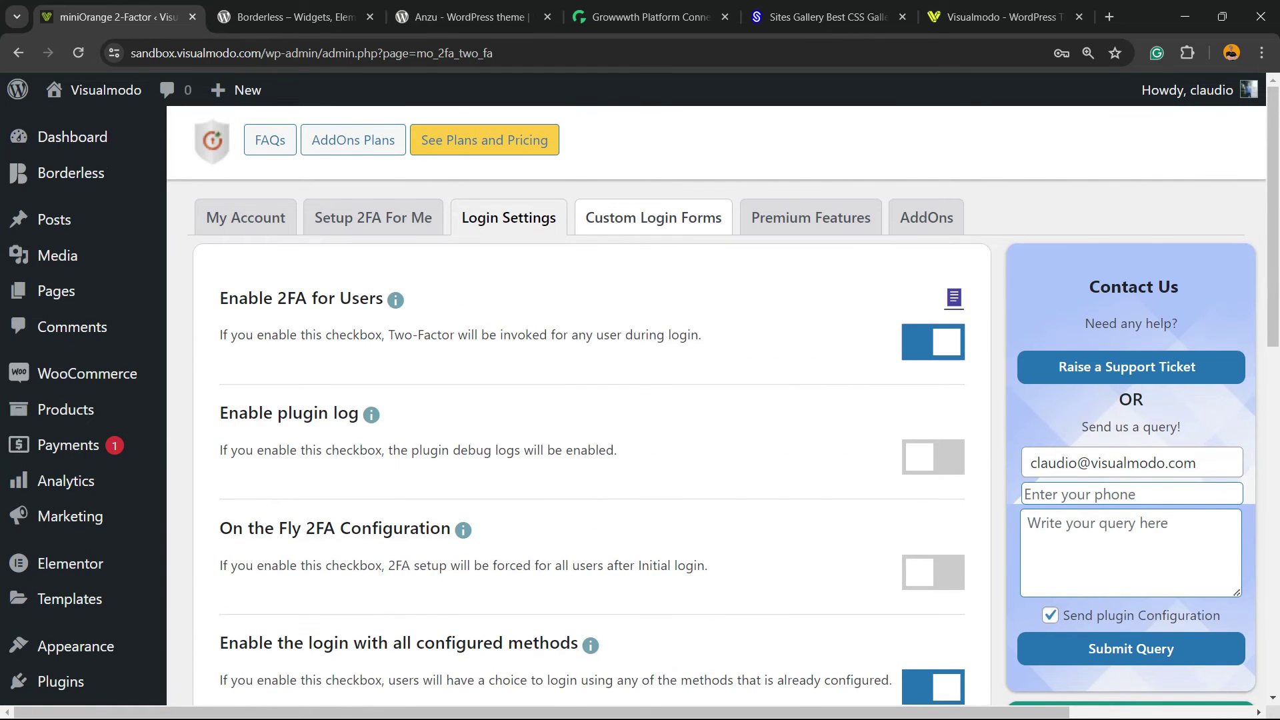
Step: Review the plugin's supported custom login forms, premium features and premium add-ons
left_click(653, 217)
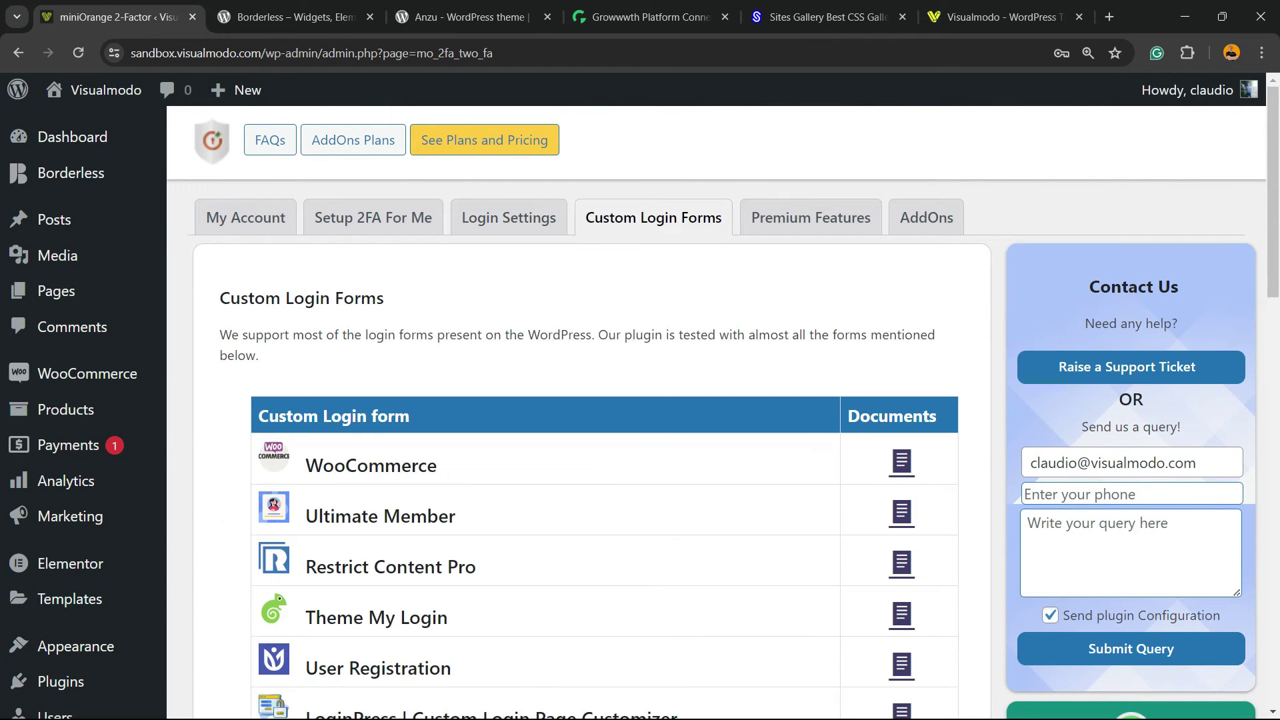
scroll(716, 406, "down", 7)
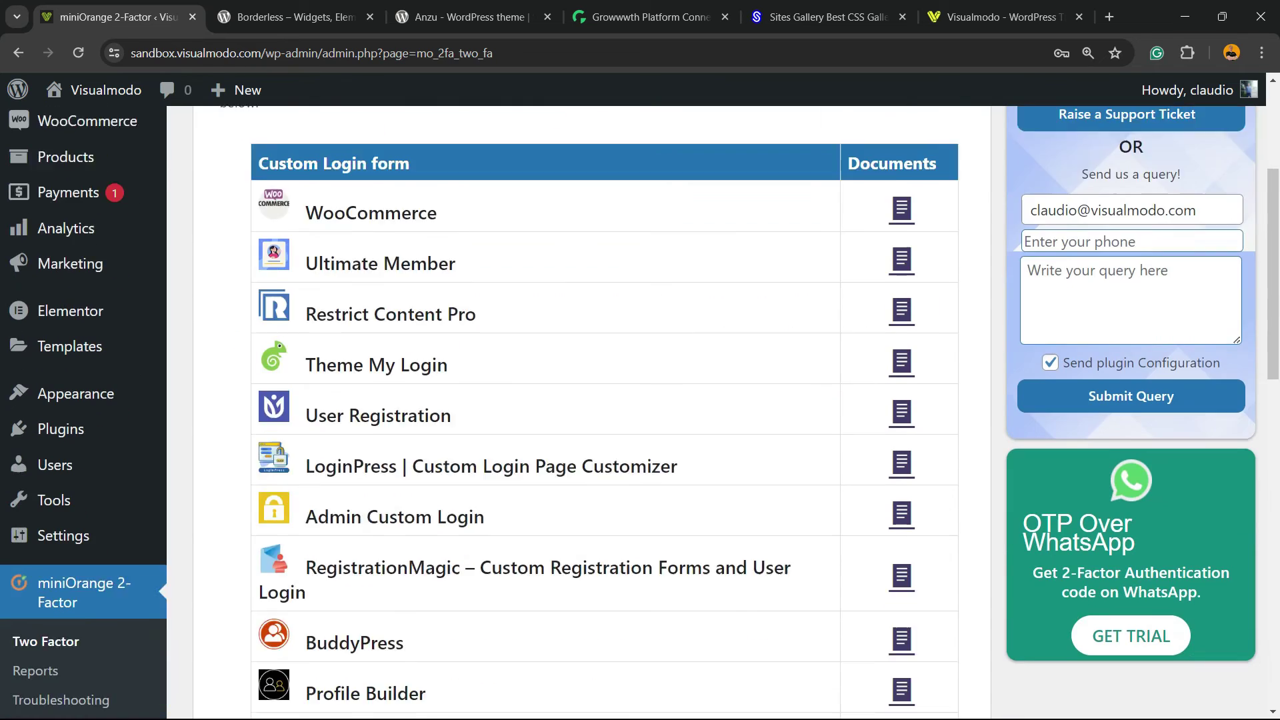
scroll(716, 407, "up", 7)
left_click(811, 217)
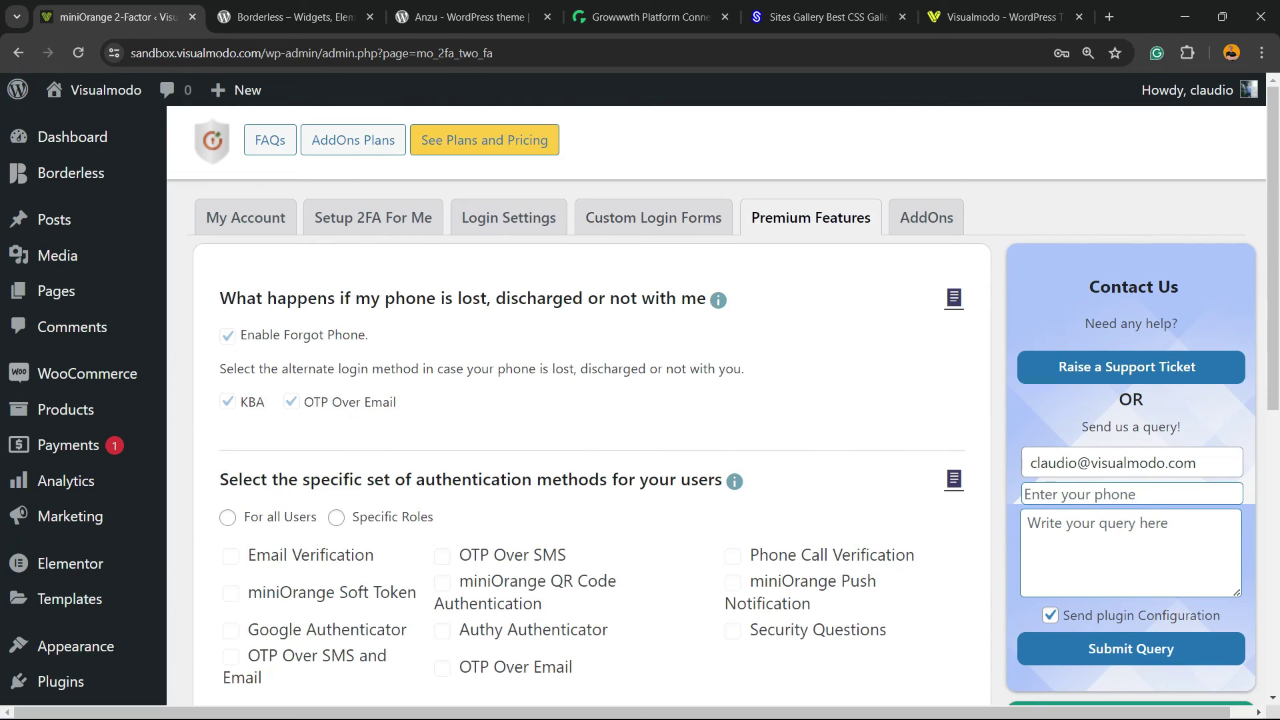
scroll(716, 406, "down", 8)
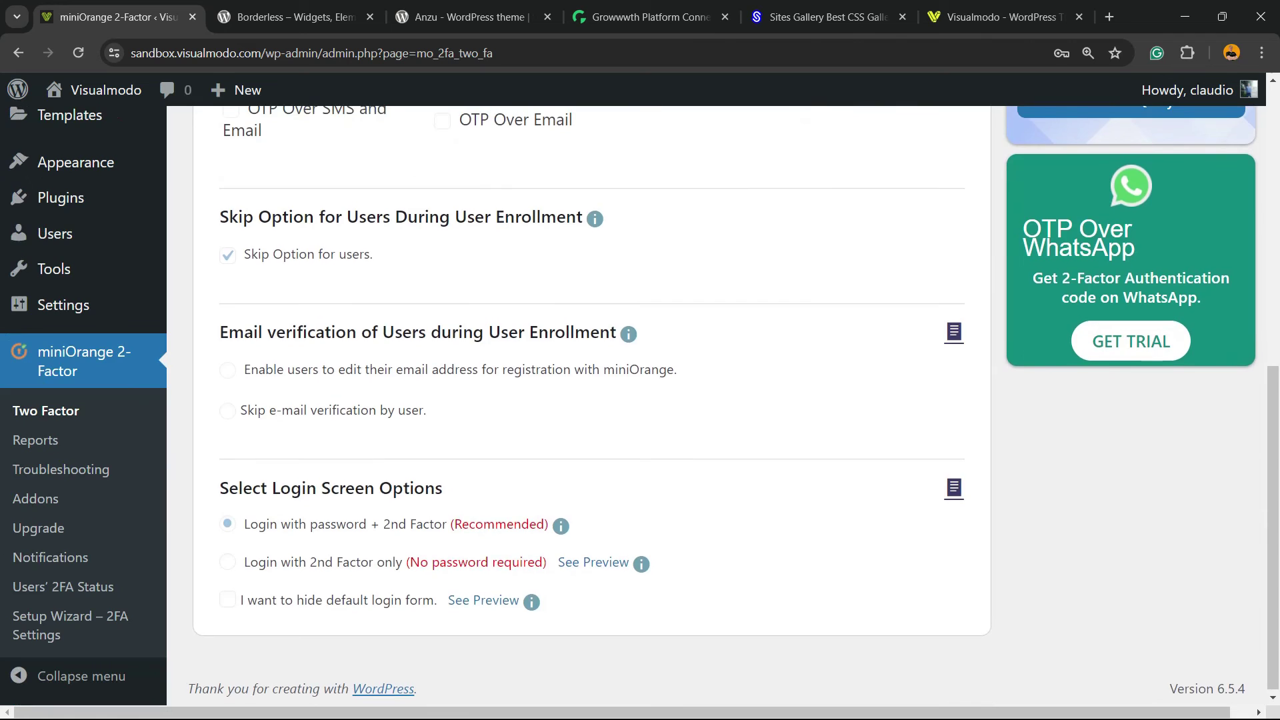
scroll(717, 406, "up", 8)
left_click(927, 217)
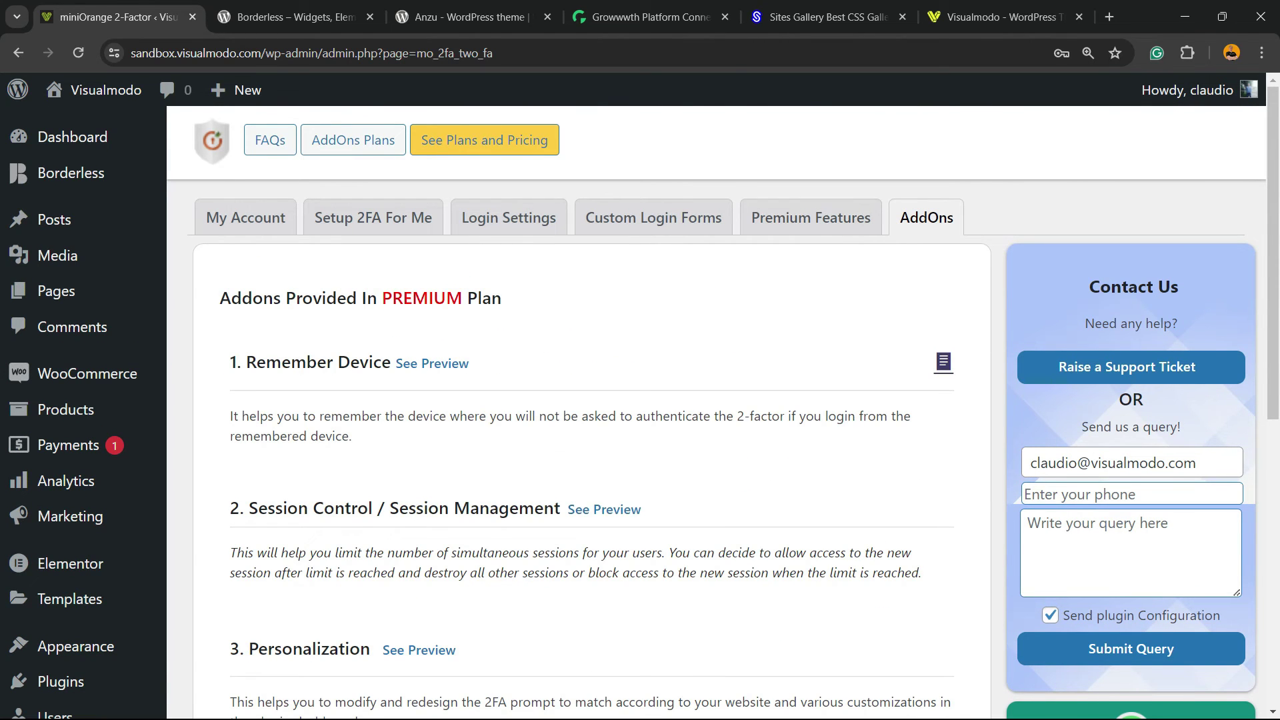
scroll(716, 407, "down", 8)
scroll(717, 406, "up", 8)
Step: Check the miniOrange account registration form and return to the 2FA methods available for your own account
left_click(246, 218)
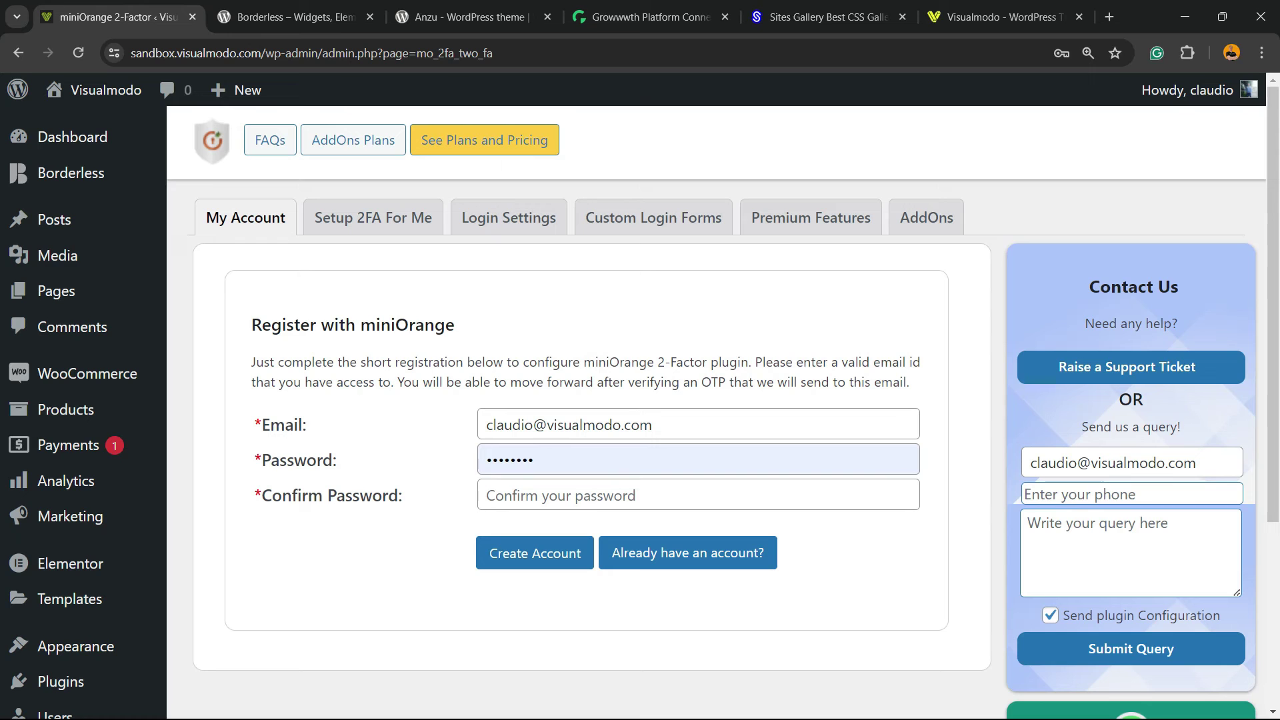
scroll(724, 400, "down", 6)
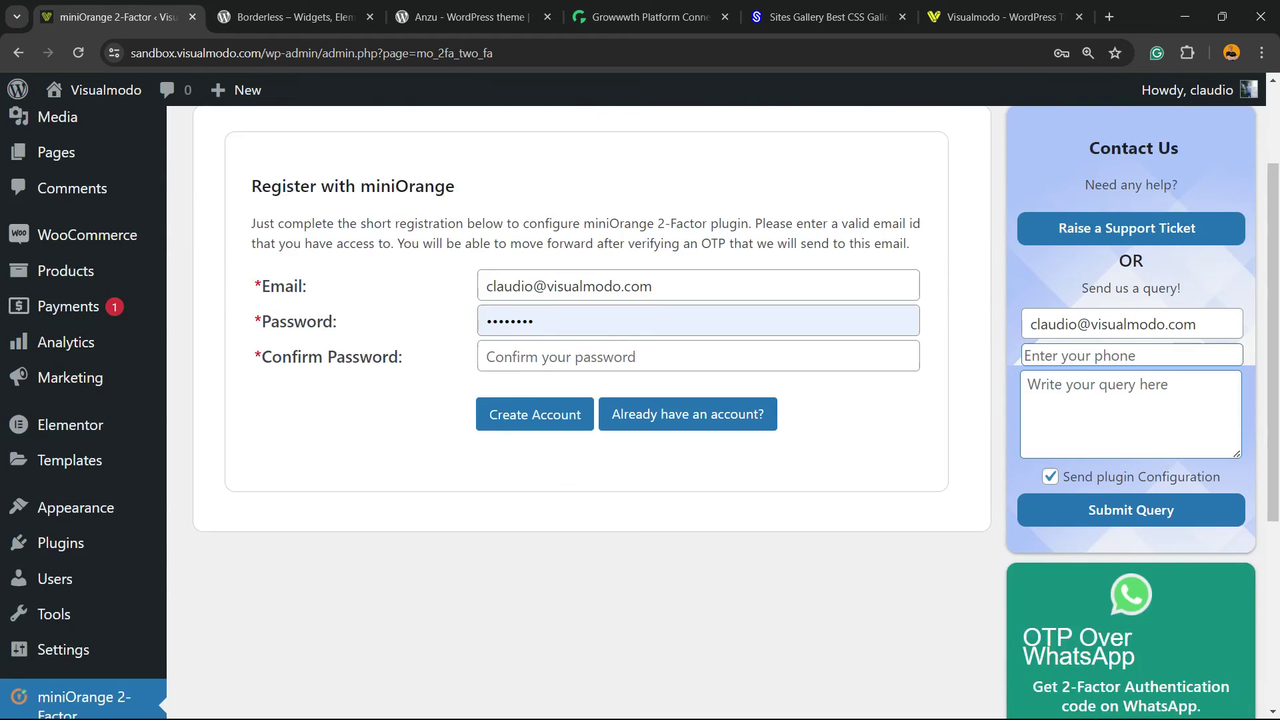
scroll(724, 400, "up", 6)
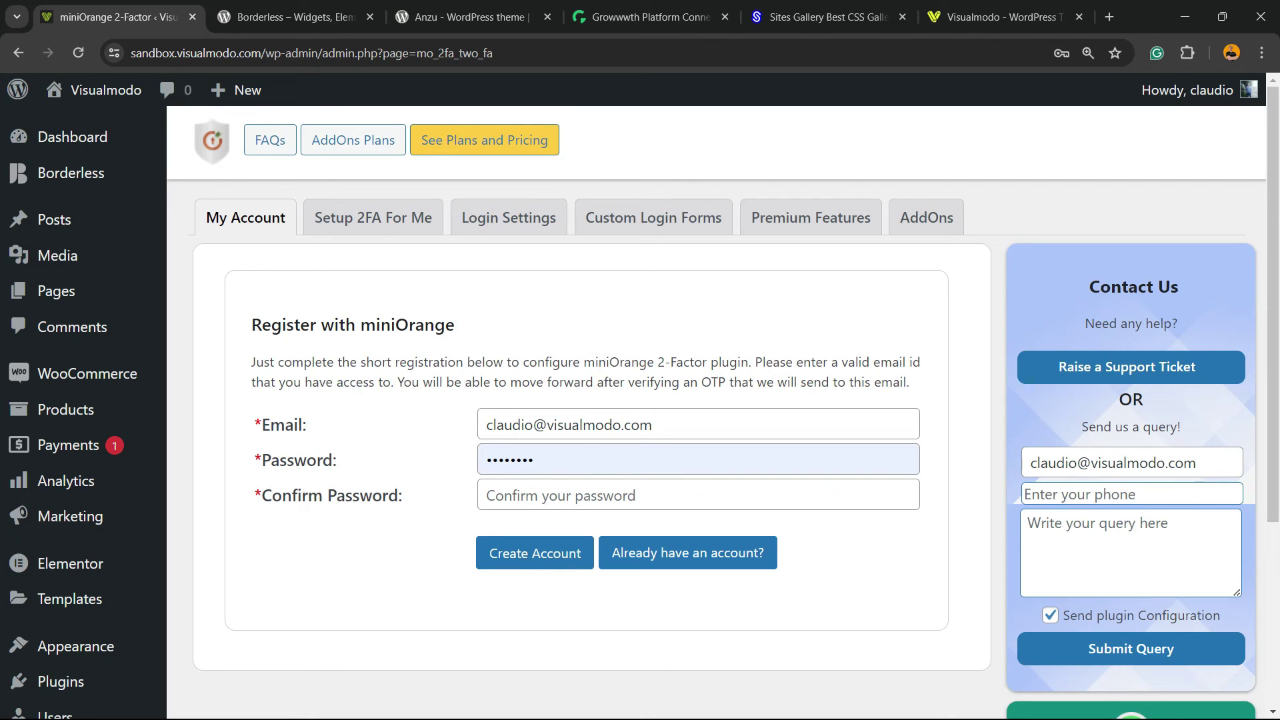
left_click(373, 217)
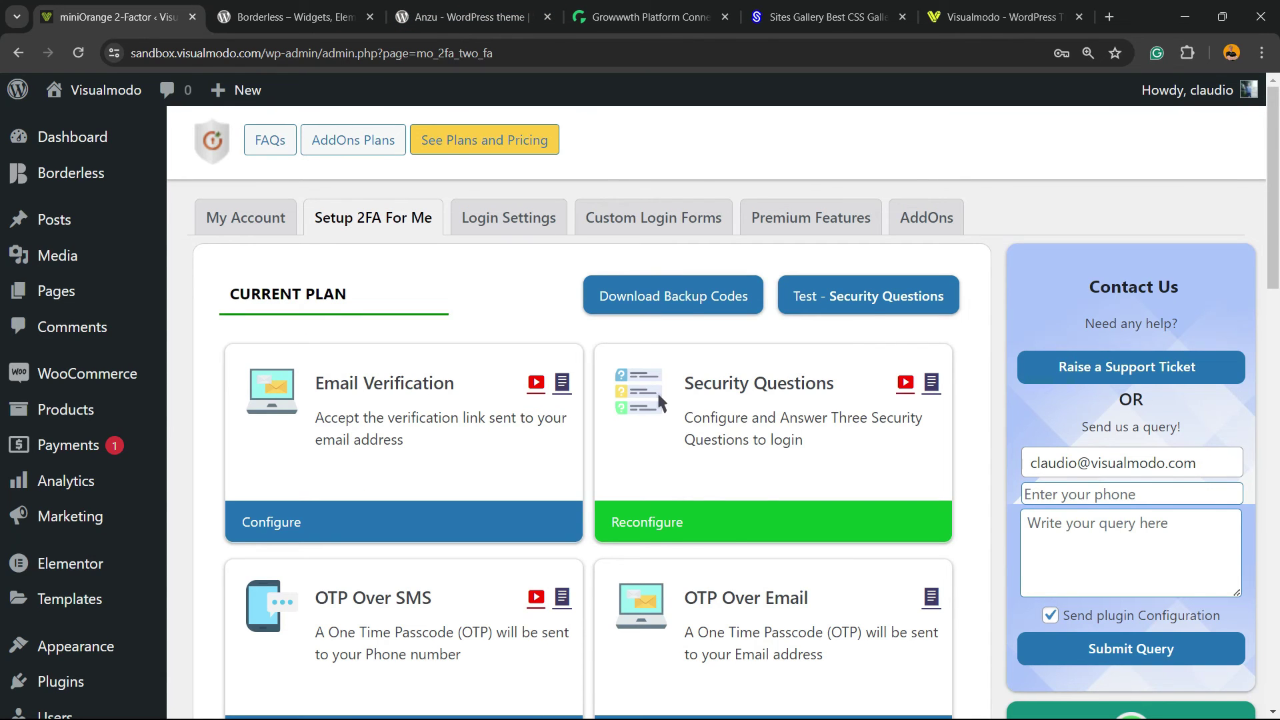
scroll(661, 401, "down", 3)
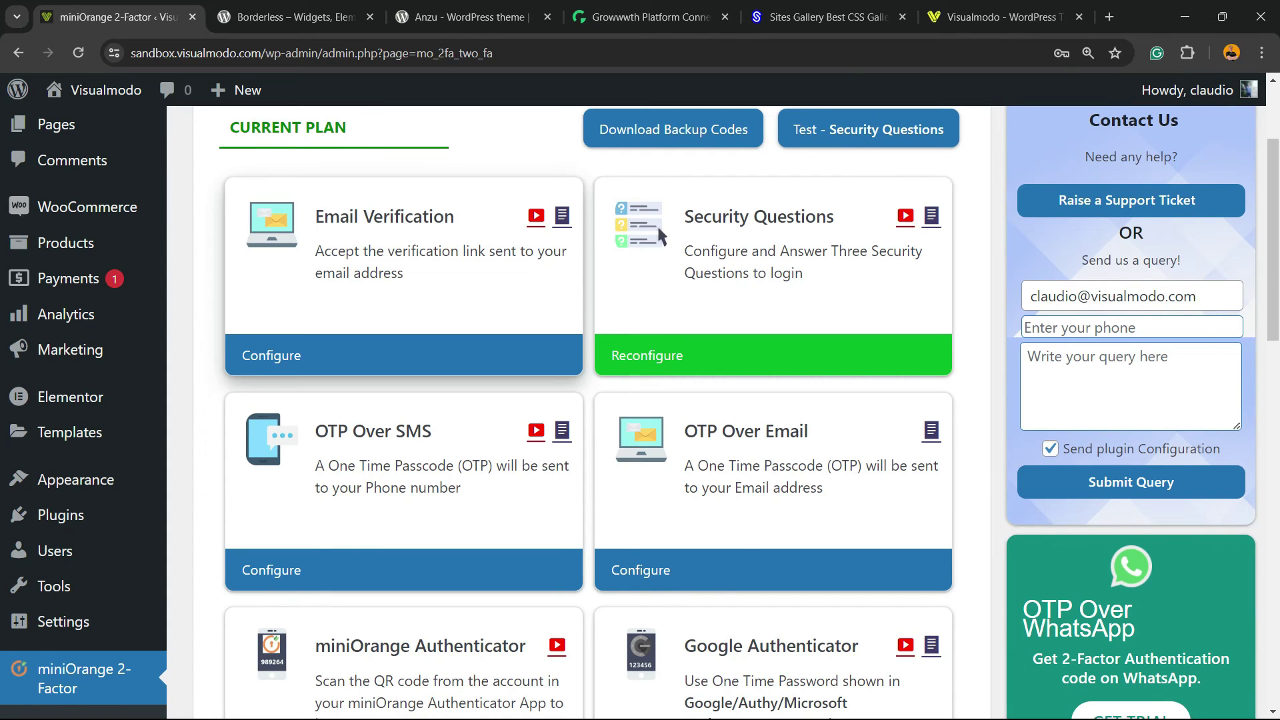
Step: Look through the Borderless plugin page, the Anzu theme page and the Growwwth website in the other open browser pages
key("ctrl+Tab")
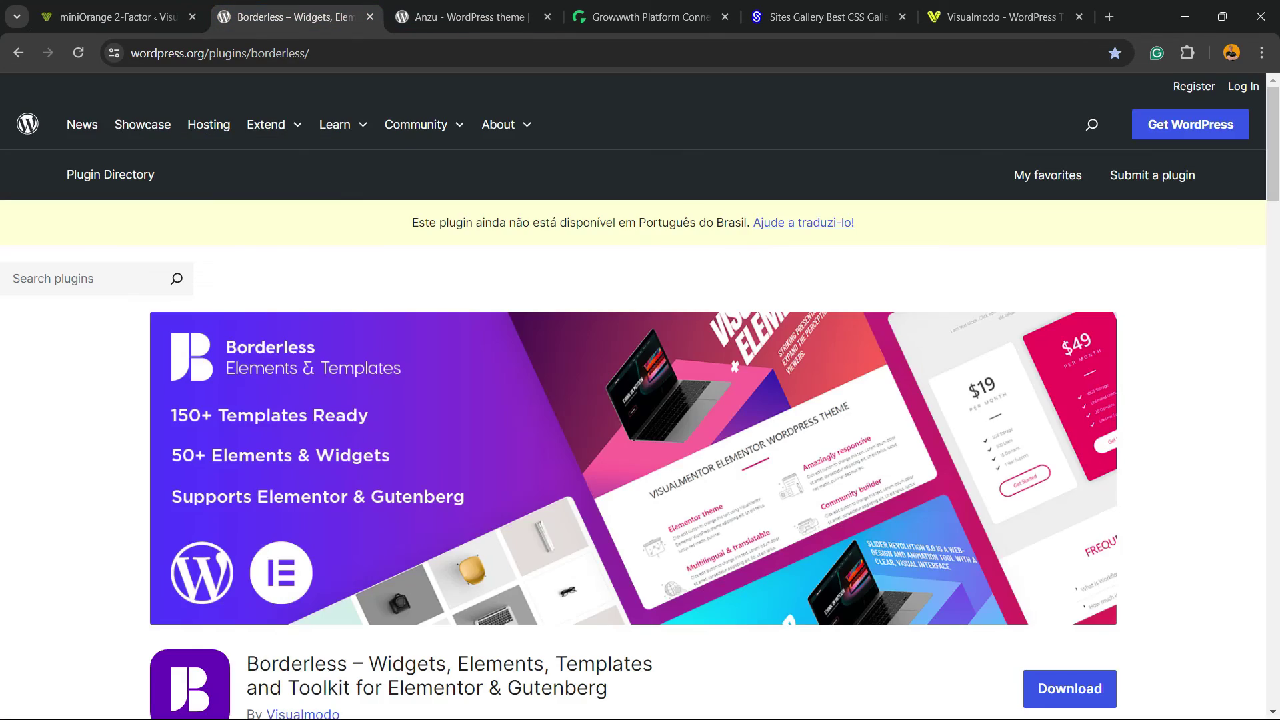
scroll(640, 400, "down", 2)
triple_click(449, 511)
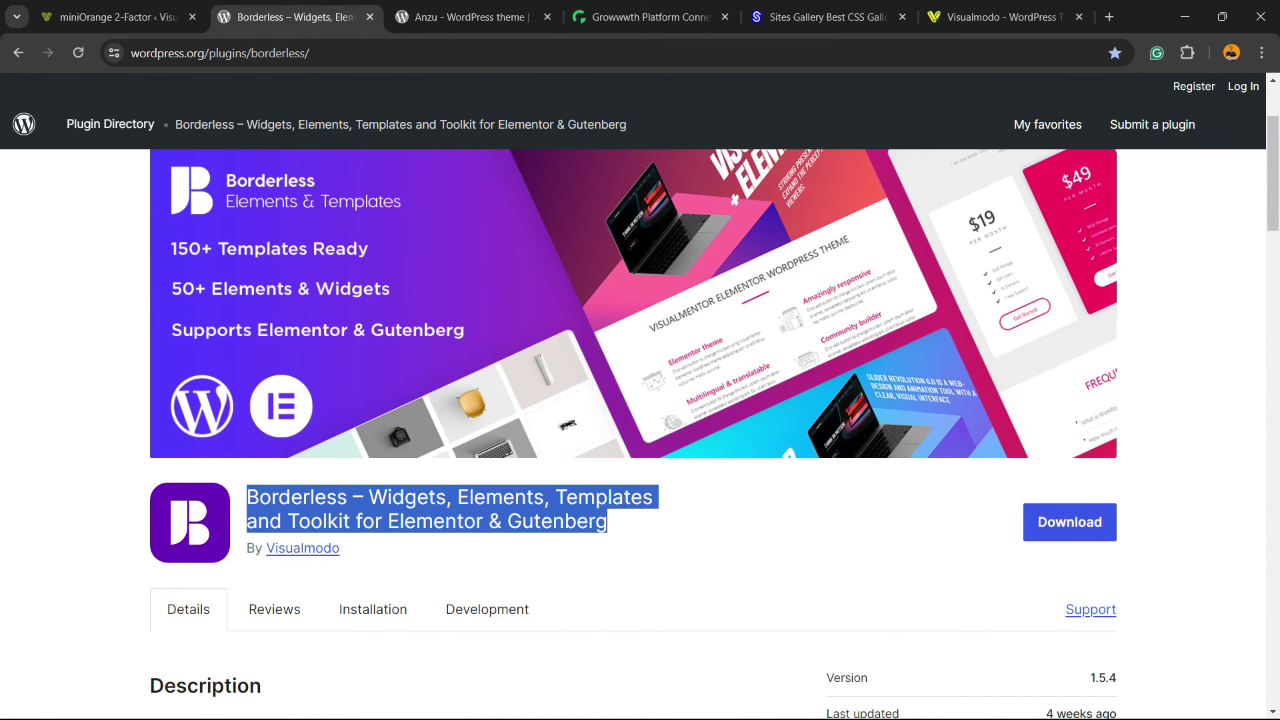
scroll(640, 400, "down", 2)
scroll(641, 400, "up", 6)
key("ctrl+Tab")
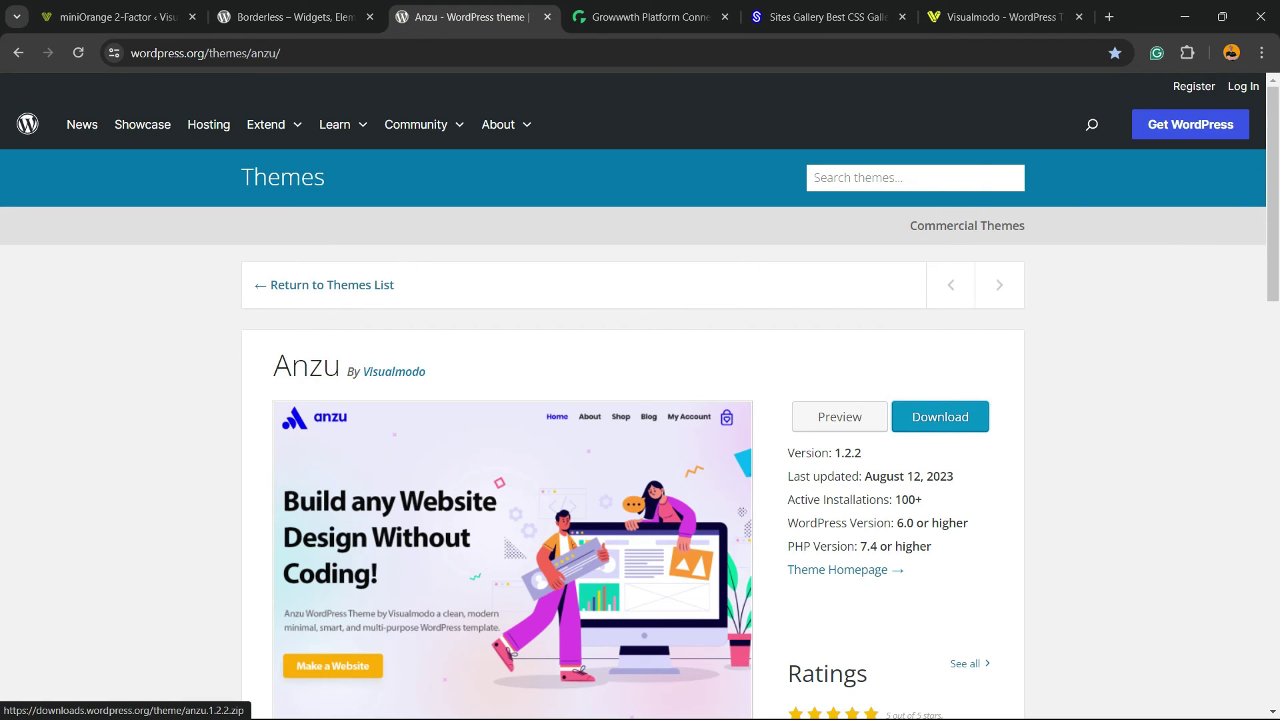
key("ctrl+Tab")
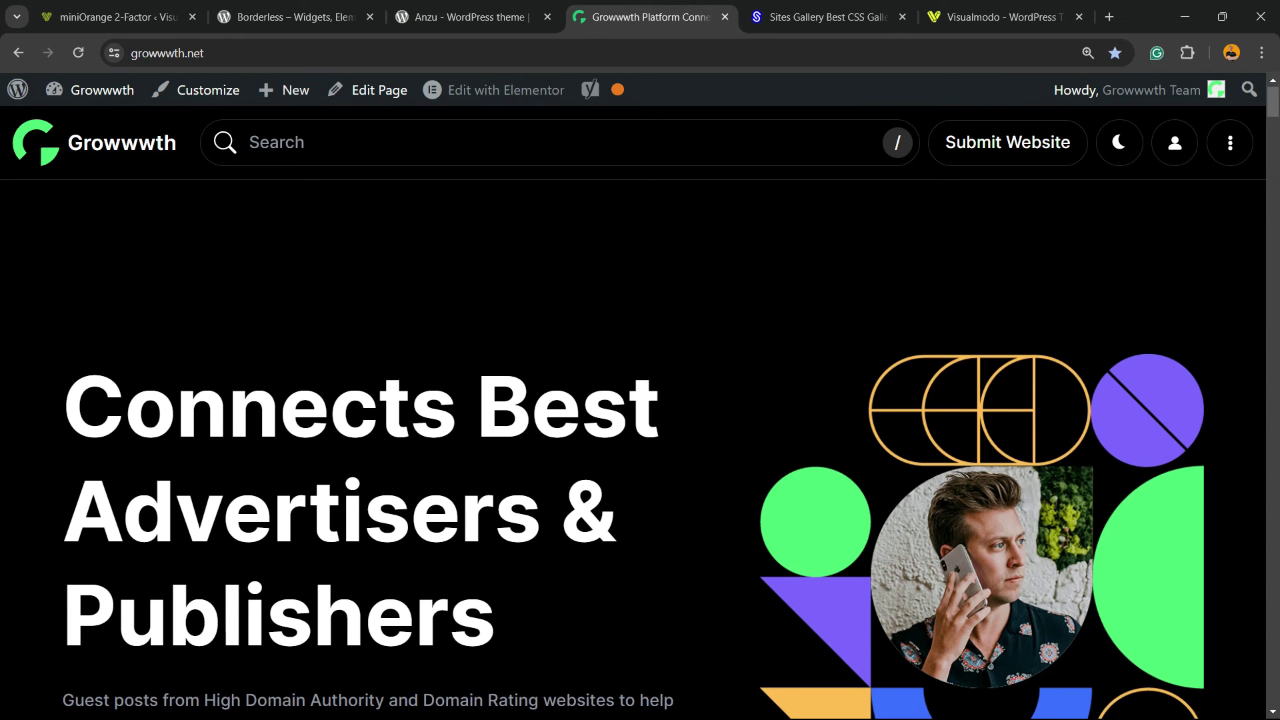
scroll(633, 450, "down", 10)
scroll(634, 451, "down", 15)
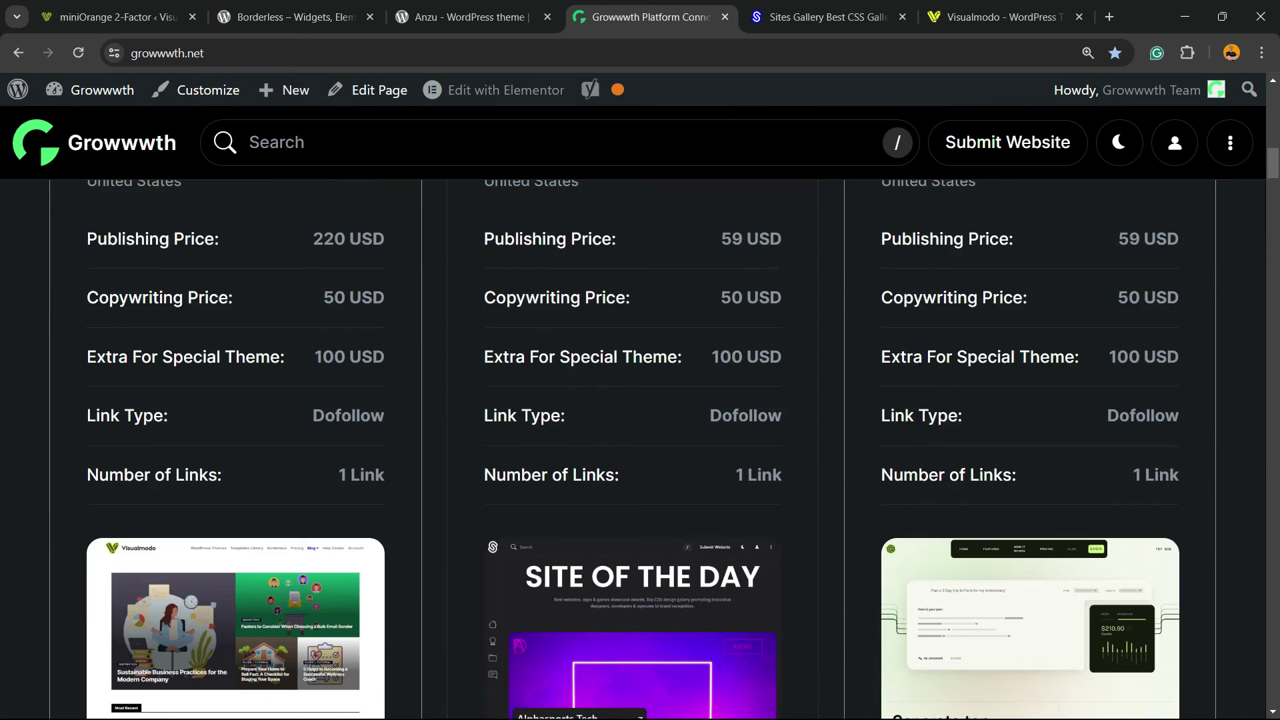
scroll(633, 451, "down", 10)
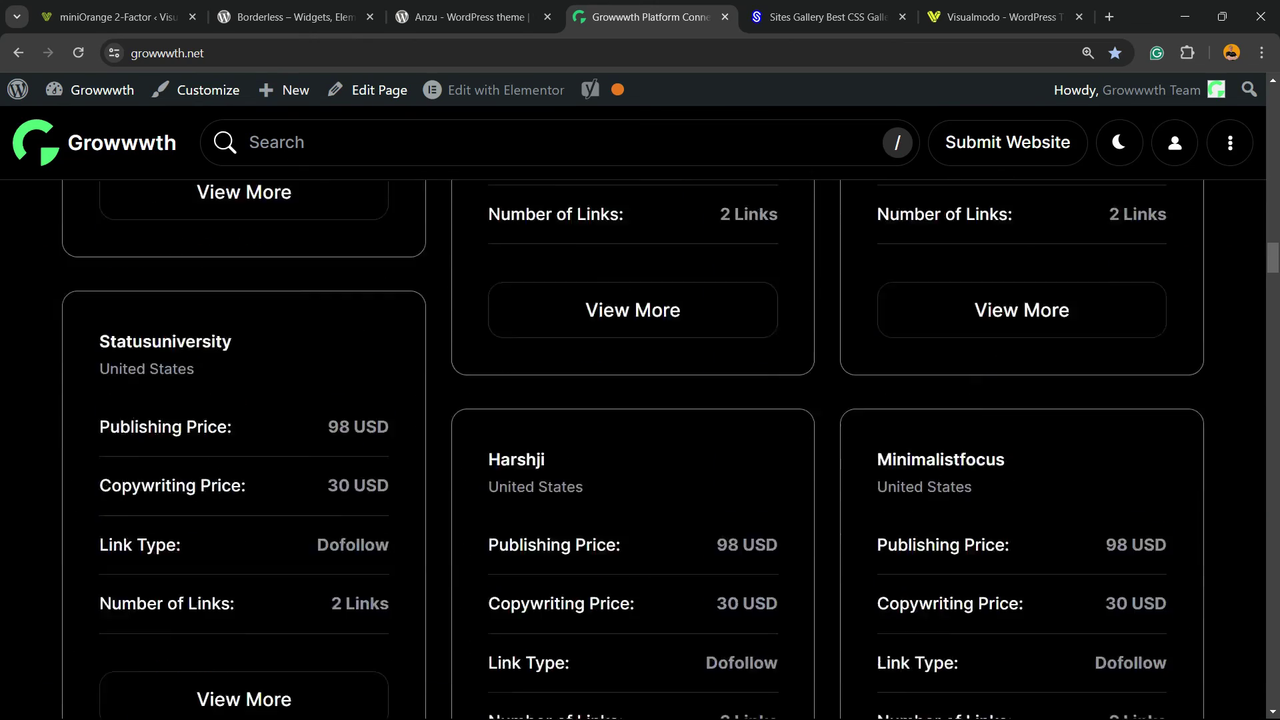
Step: Look through the submitted websites on the Sites Gallery page, down to its Q&A section
key("ctrl+Tab")
scroll(633, 451, "down", 10)
scroll(633, 451, "down", 15)
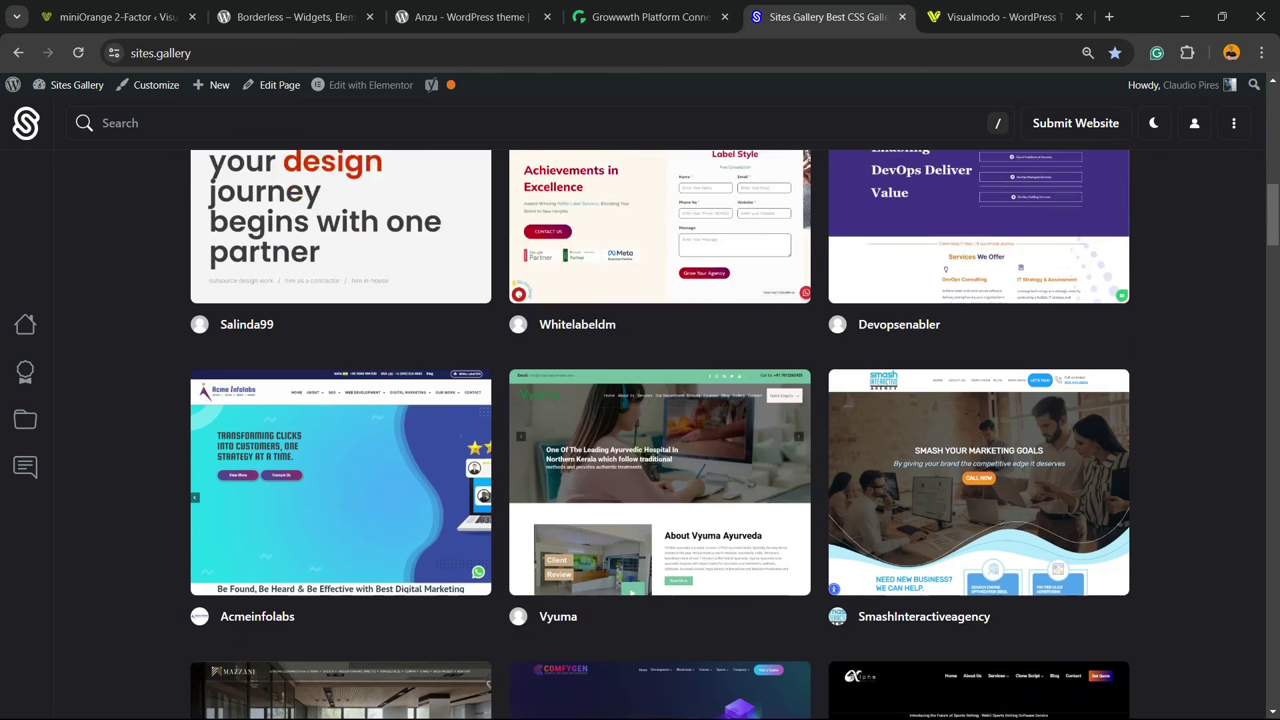
scroll(633, 450, "down", 20)
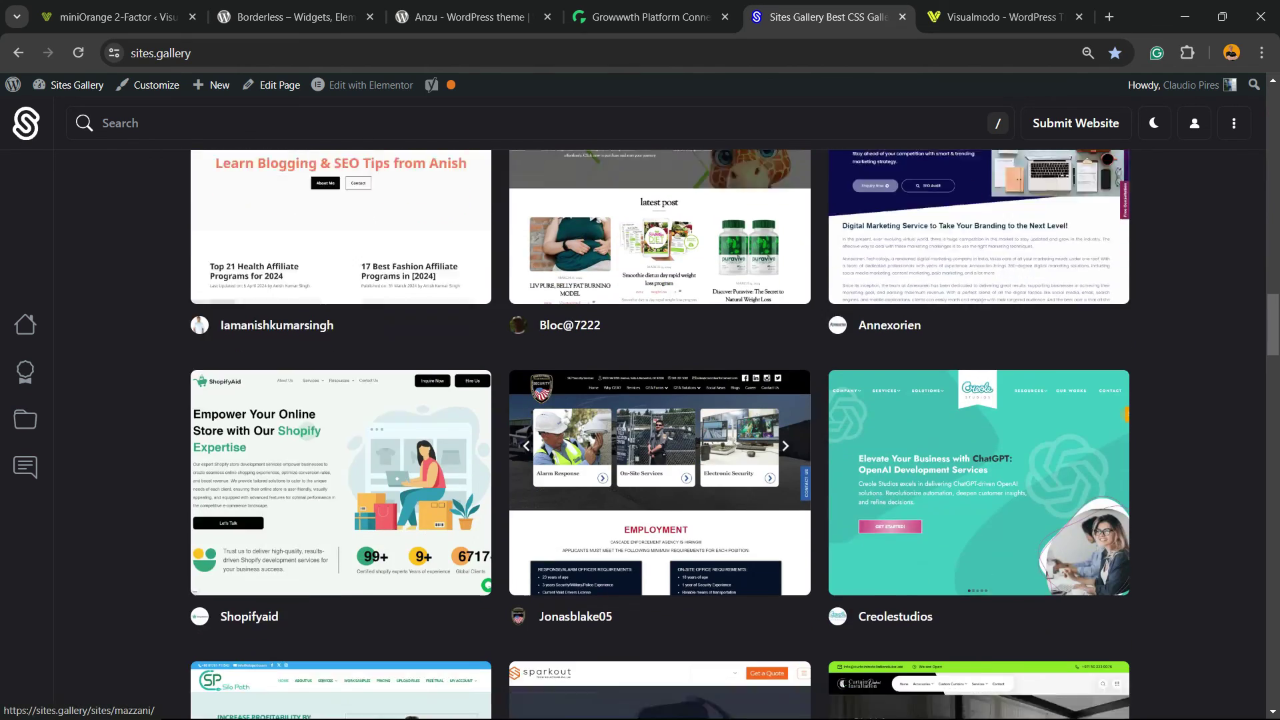
scroll(633, 433, "down", 3)
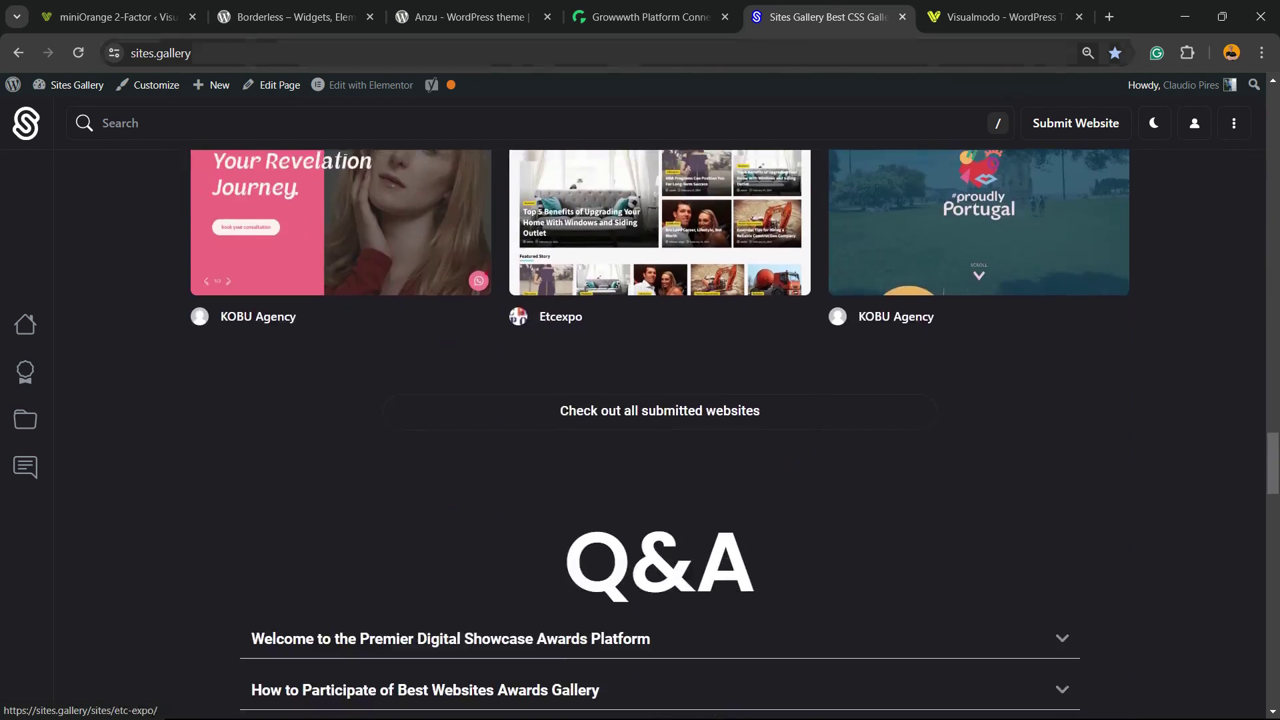
Step: Open the WordPress Themes page on the Visualmodo website and browse its catalogue of premium themes
left_click(1006, 17)
mouse_move(512, 104)
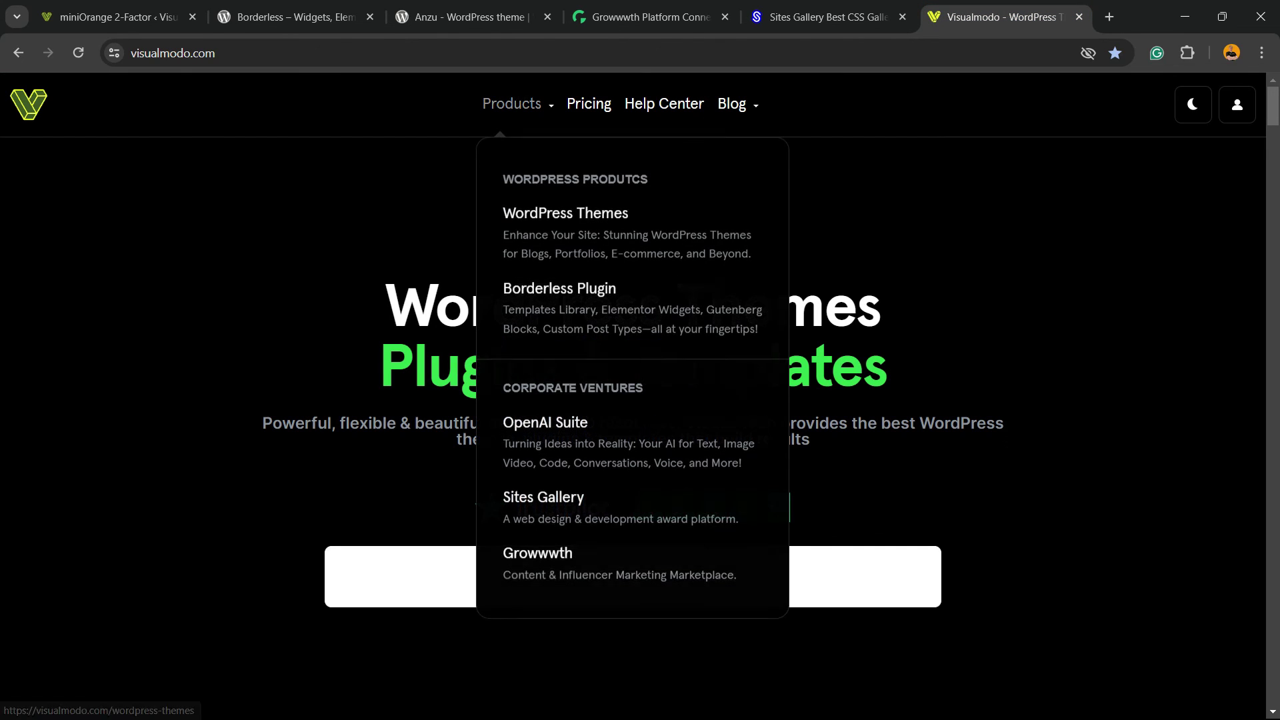
left_click(565, 214)
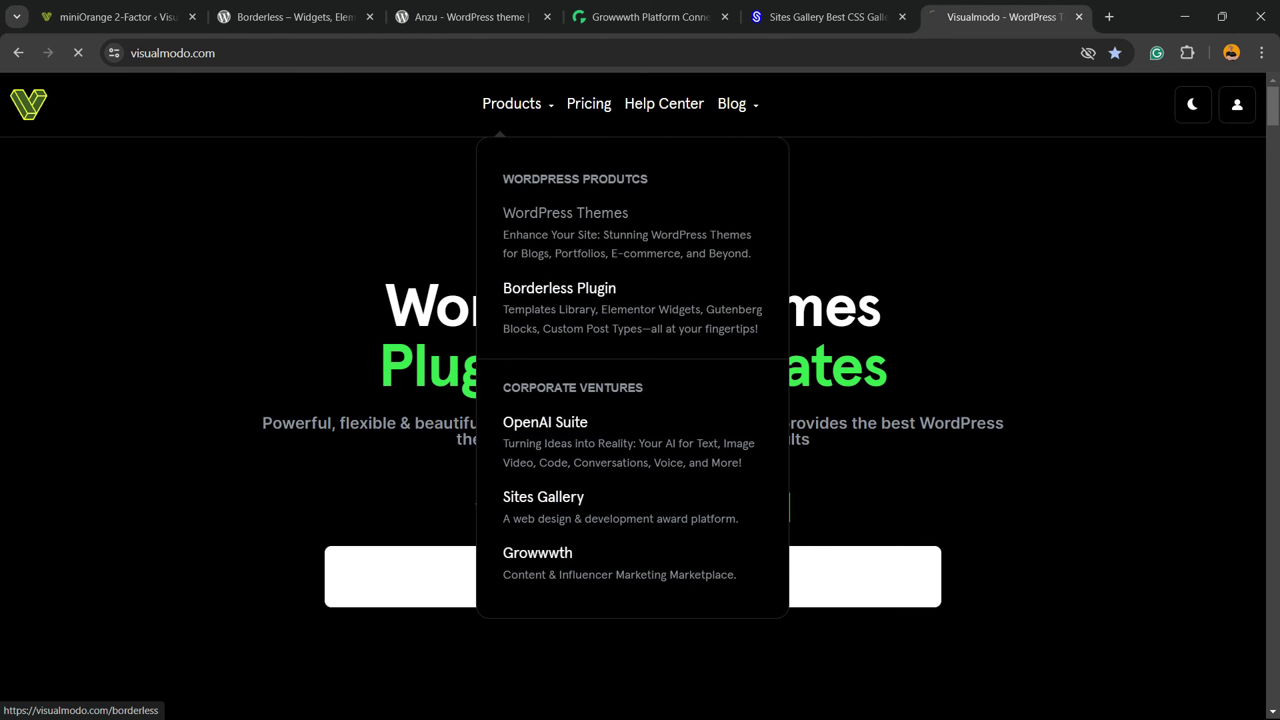
scroll(641, 401, "down", 15)
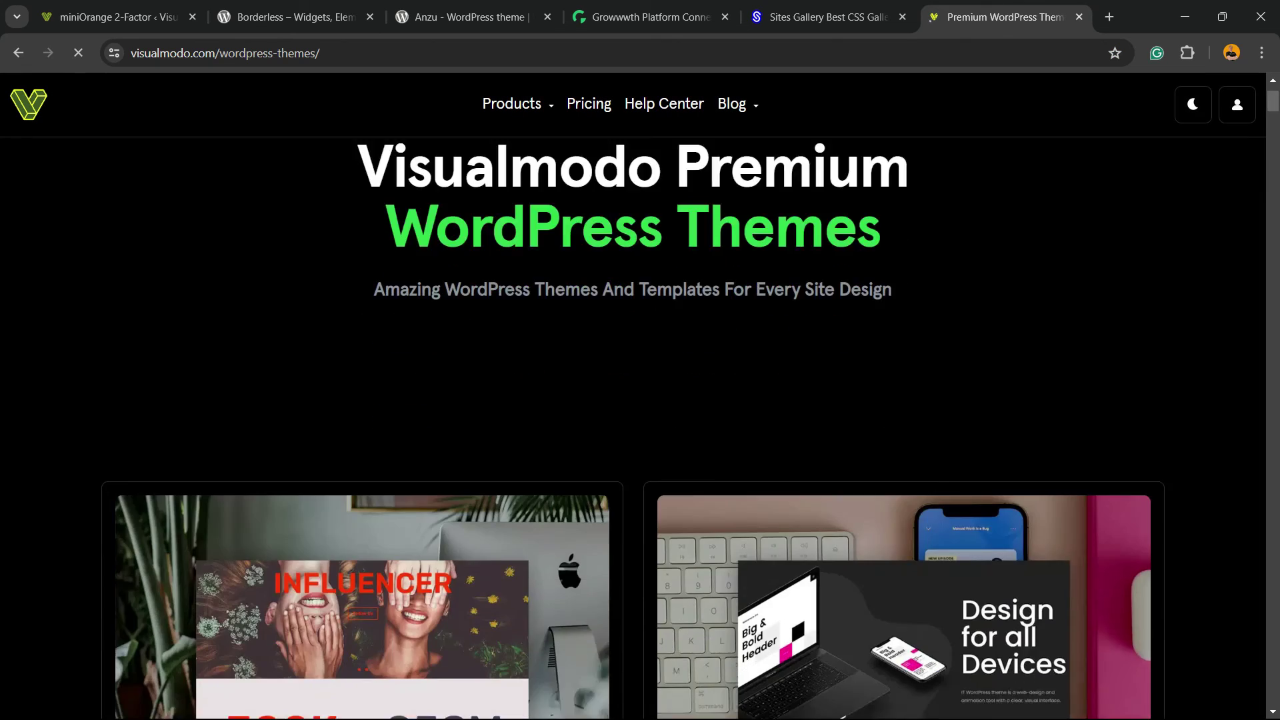
scroll(360, 401, "down", 10)
scroll(360, 401, "down", 10)
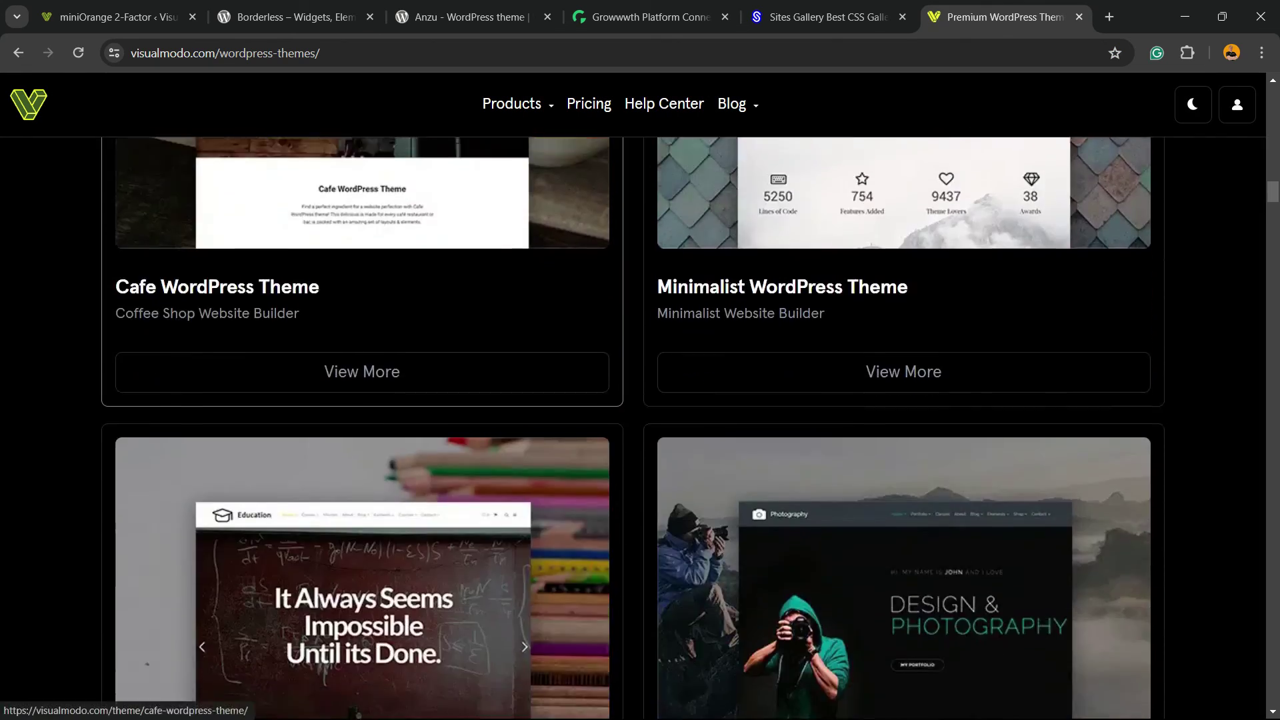
scroll(361, 400, "down", 20)
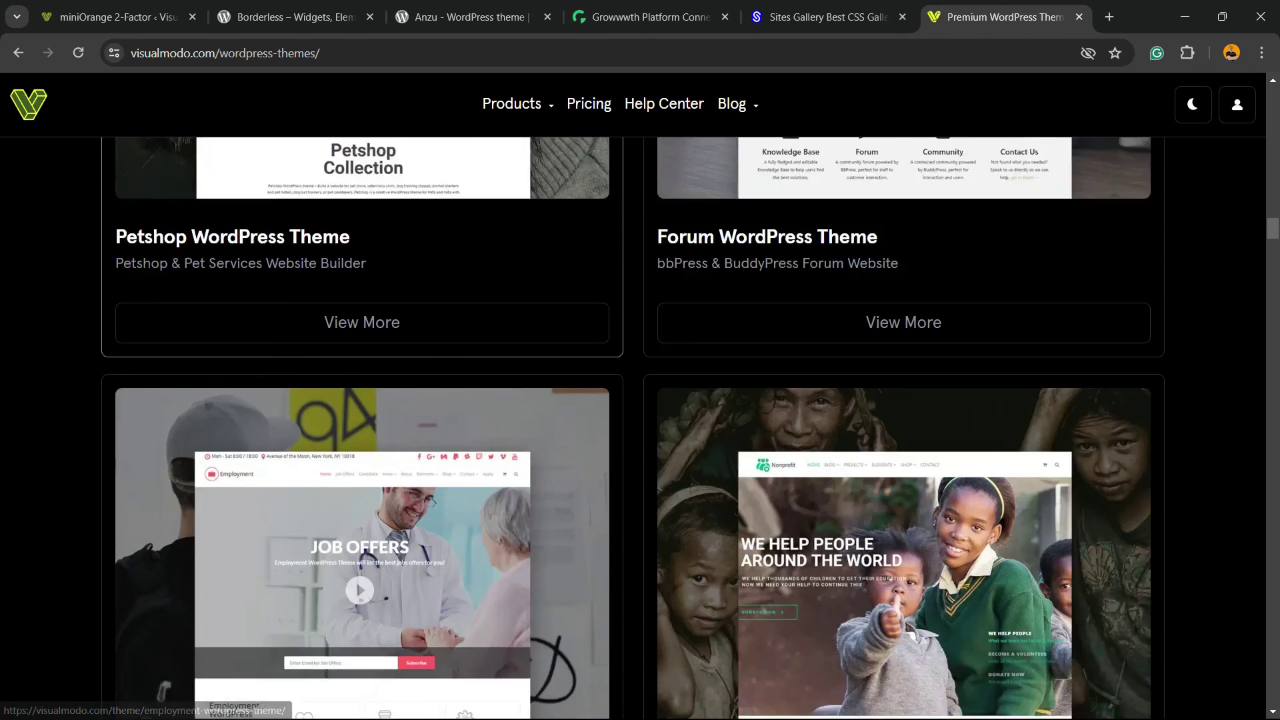
scroll(360, 400, "down", 5)
scroll(360, 400, "down", 7)
scroll(360, 401, "down", 10)
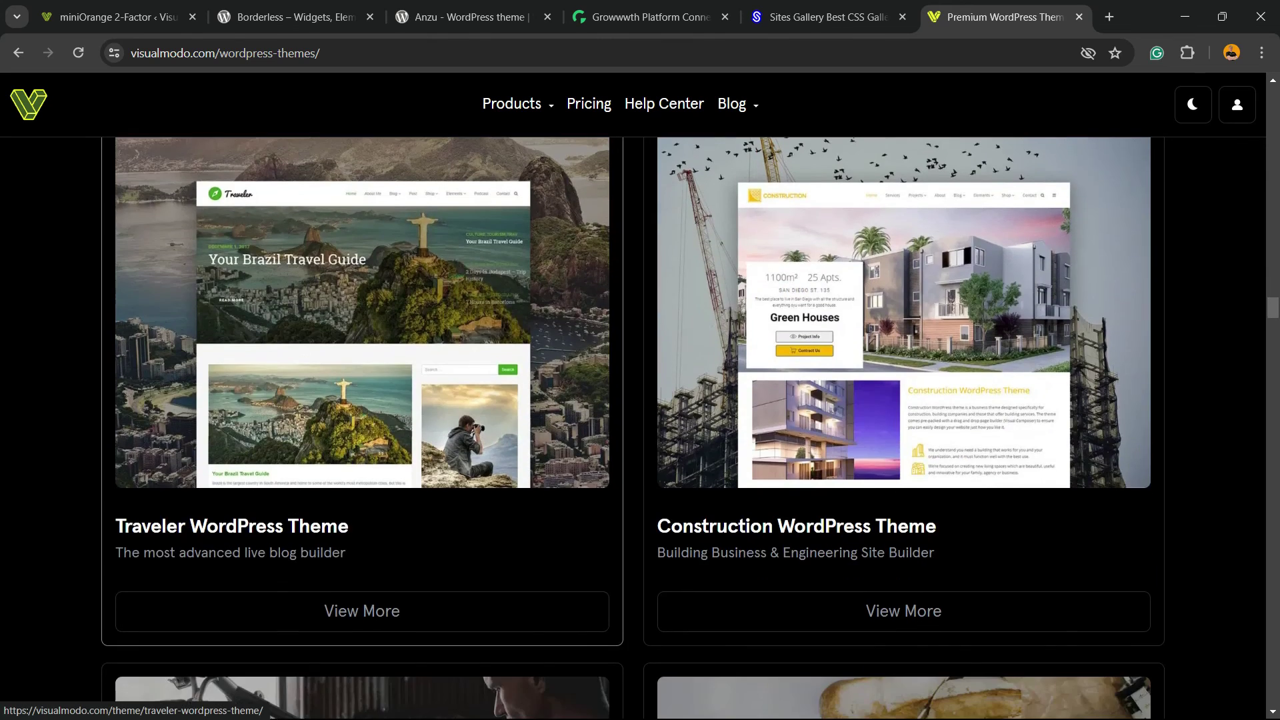
scroll(361, 400, "down", 8)
scroll(360, 401, "down", 20)
scroll(361, 400, "down", 3)
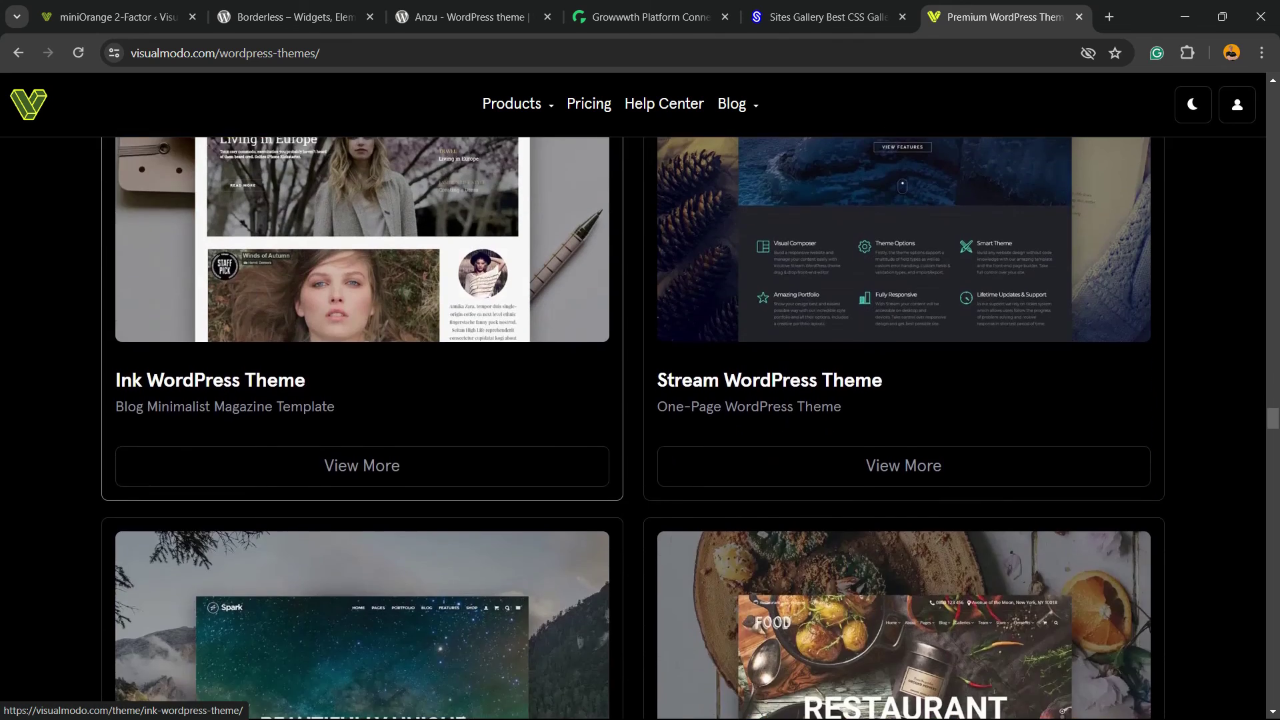
scroll(360, 400, "down", 5)
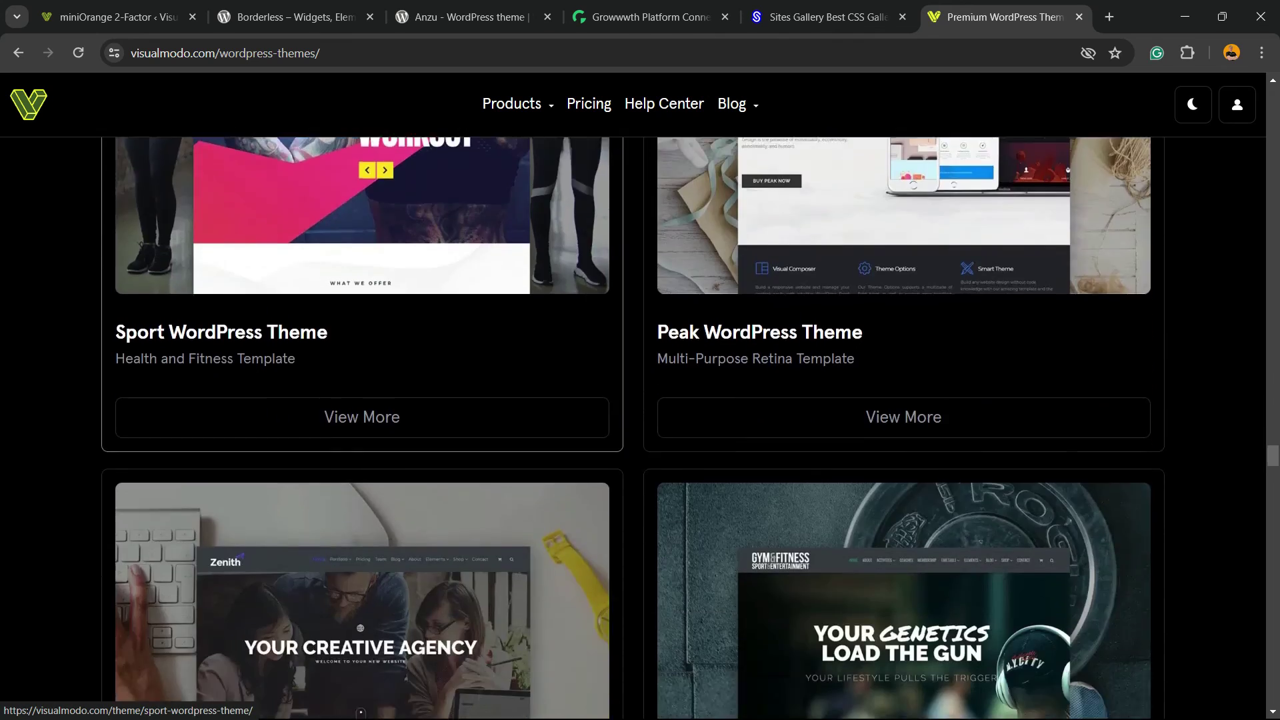
scroll(361, 400, "down", 15)
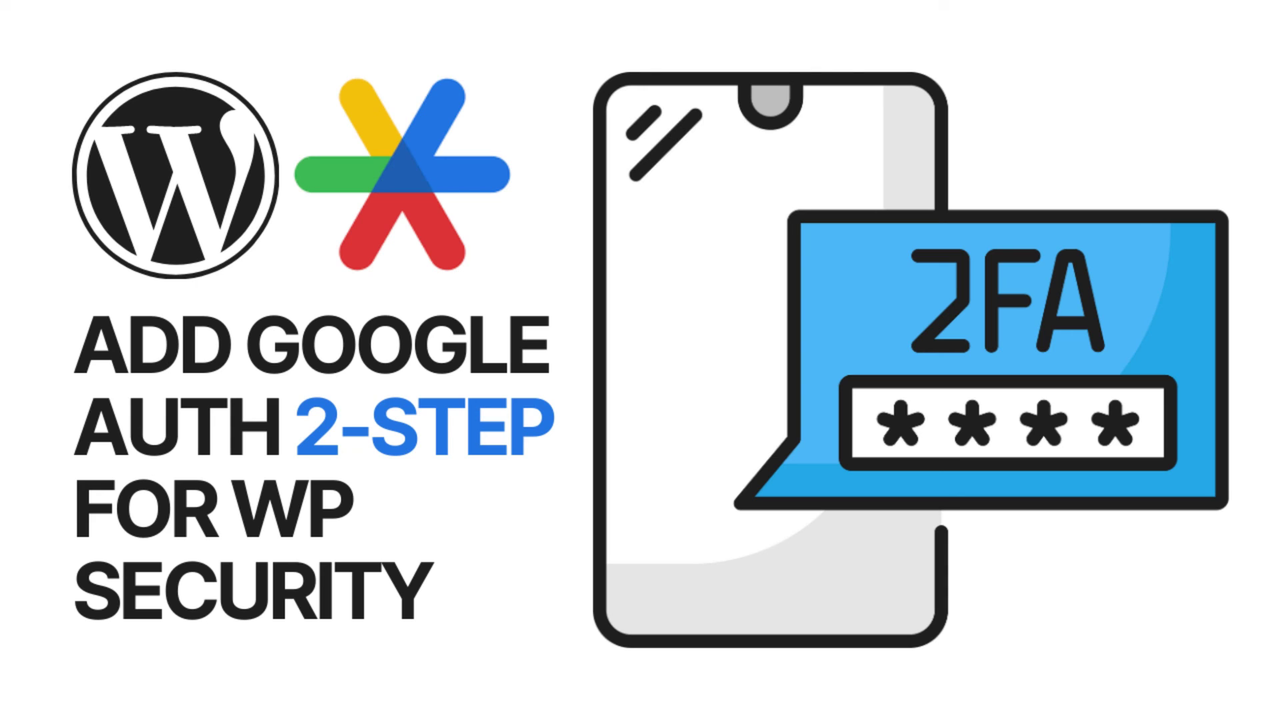